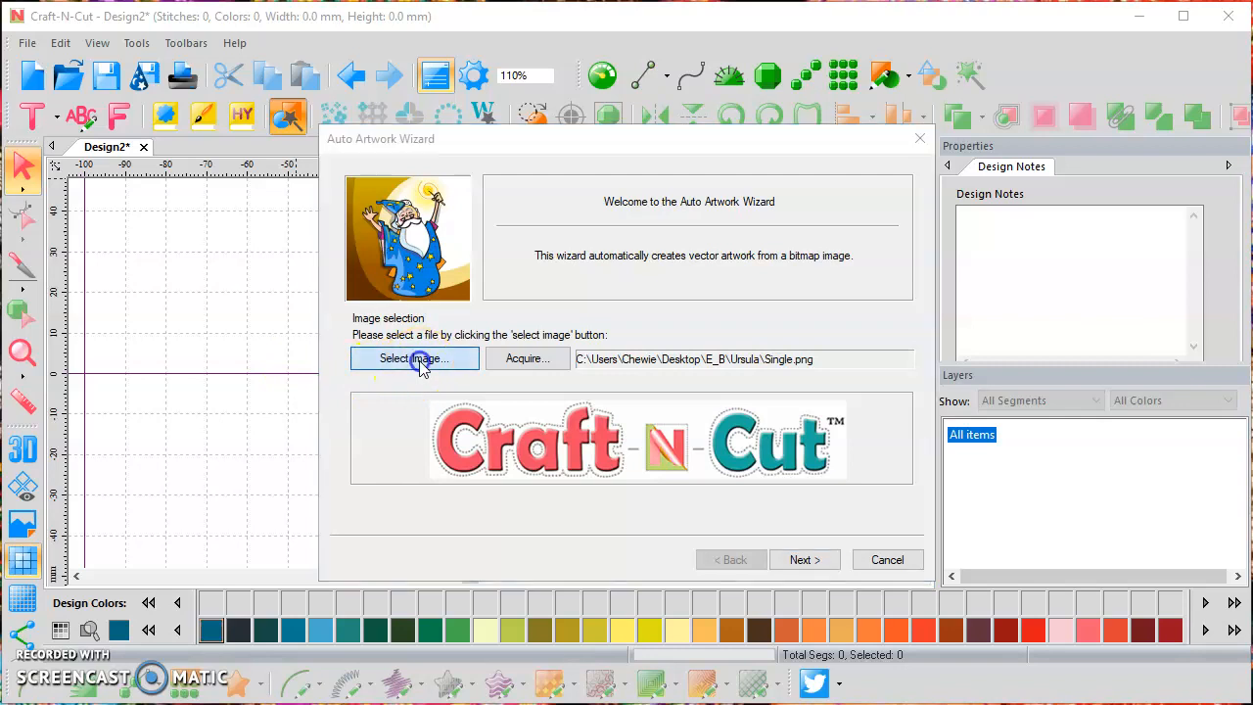
- Load Single.png as the Auto Artwork Wizard's source image and accept its default size and full crop area
{"action": "left_click_drag", "start_coordinate": [878, 196], "coordinate": [832, 293]}
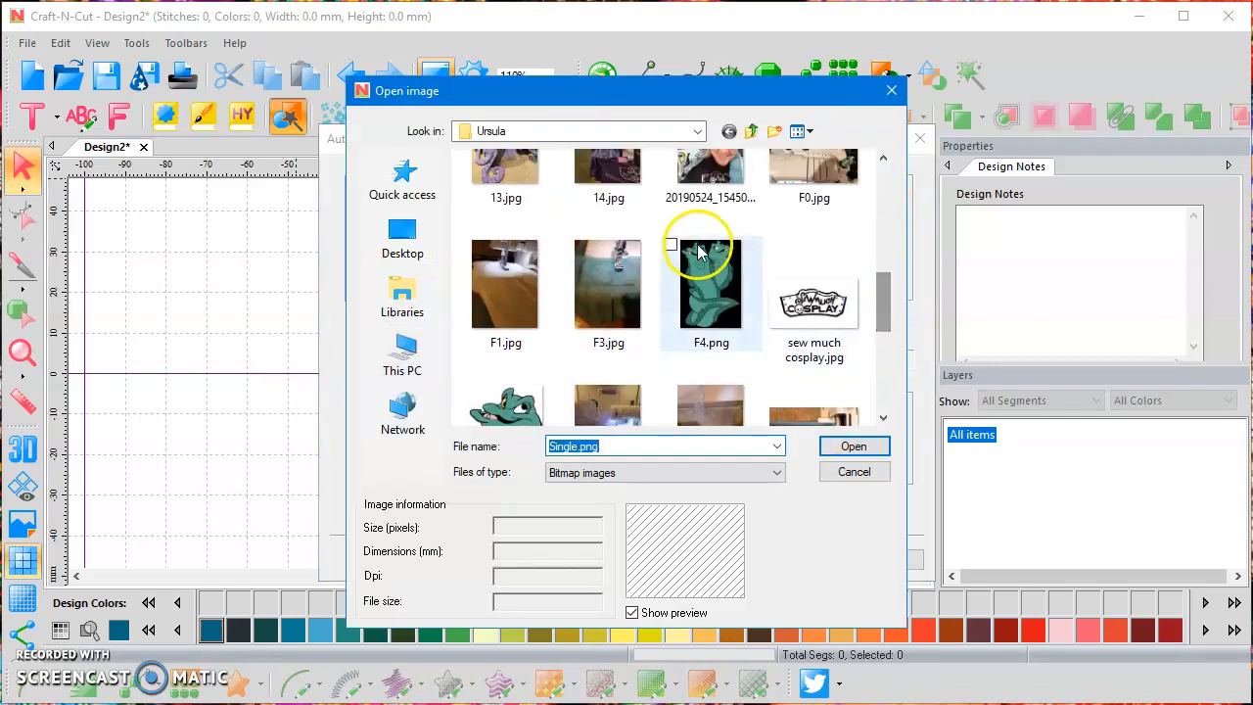
{"action": "left_click", "coordinate": [497, 416]}
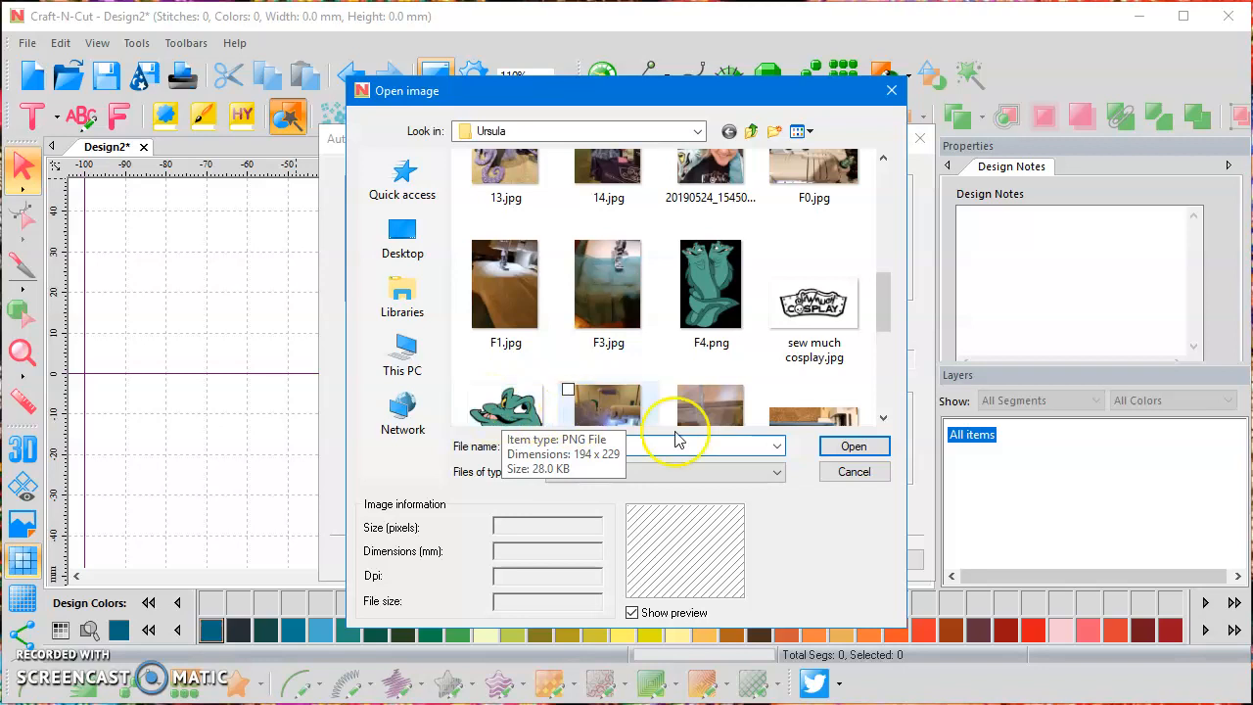
{"action": "left_click", "coordinate": [853, 446]}
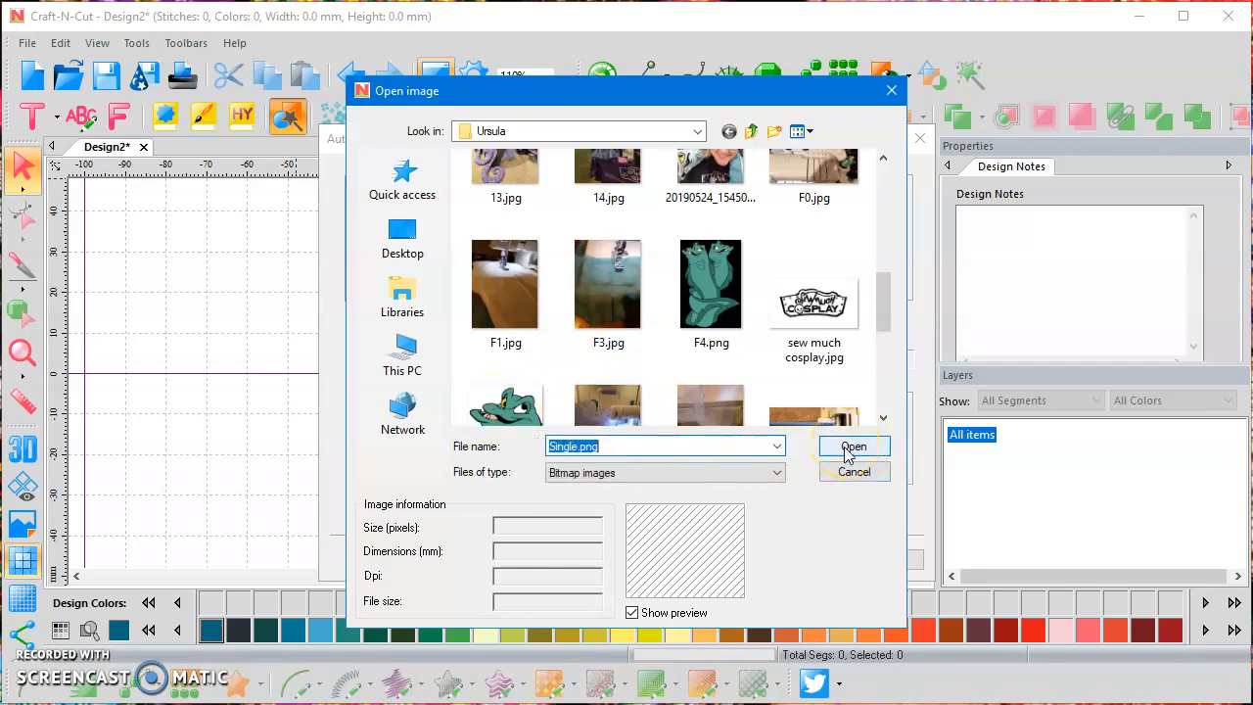
{"action": "left_click", "coordinate": [847, 450]}
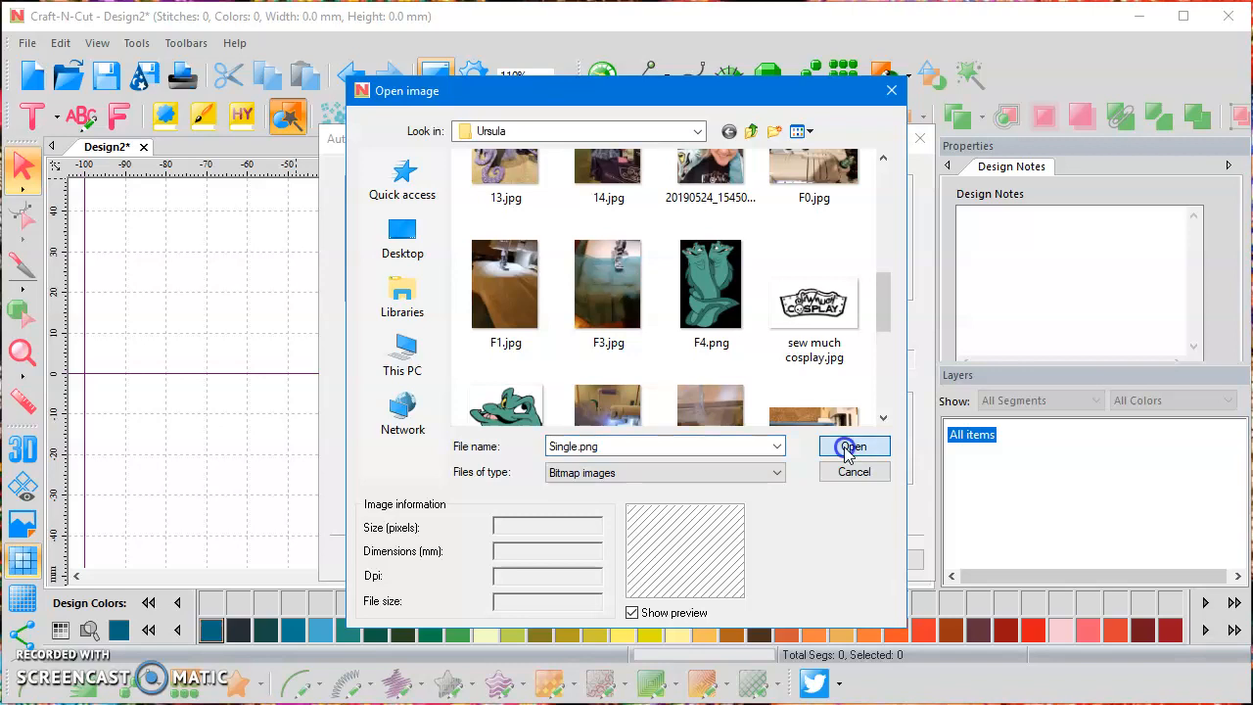
{"action": "left_click", "coordinate": [808, 560]}
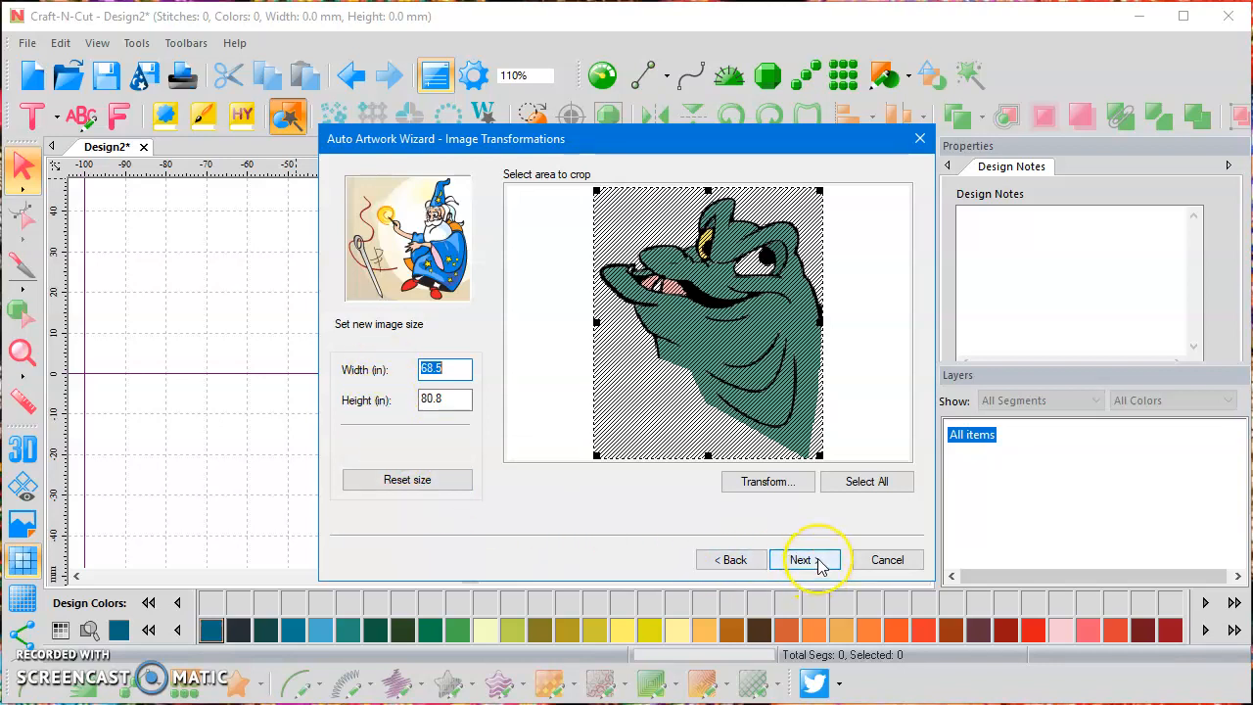
{"action": "left_click", "coordinate": [818, 563]}
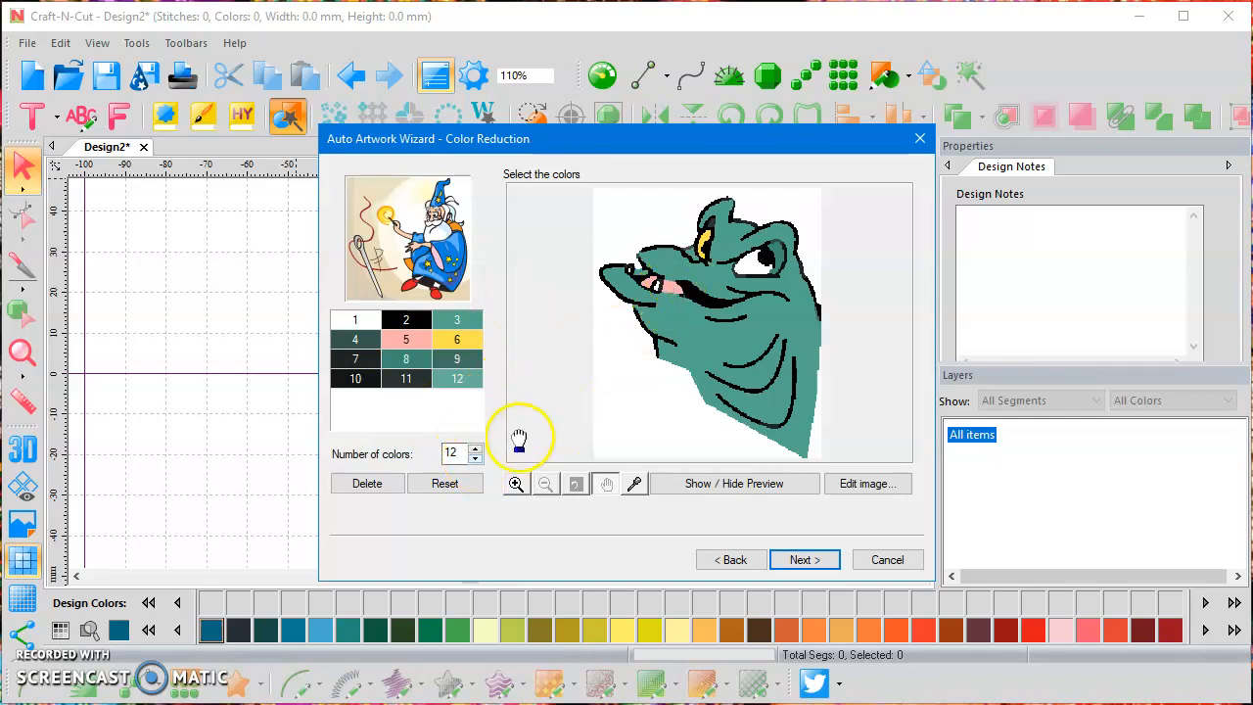
- Reduce the image to 6 colors and check the color reduction preview
{"action": "left_click", "coordinate": [476, 458]}
{"action": "left_click", "coordinate": [476, 458]}
{"action": "left_click", "coordinate": [475, 458]}
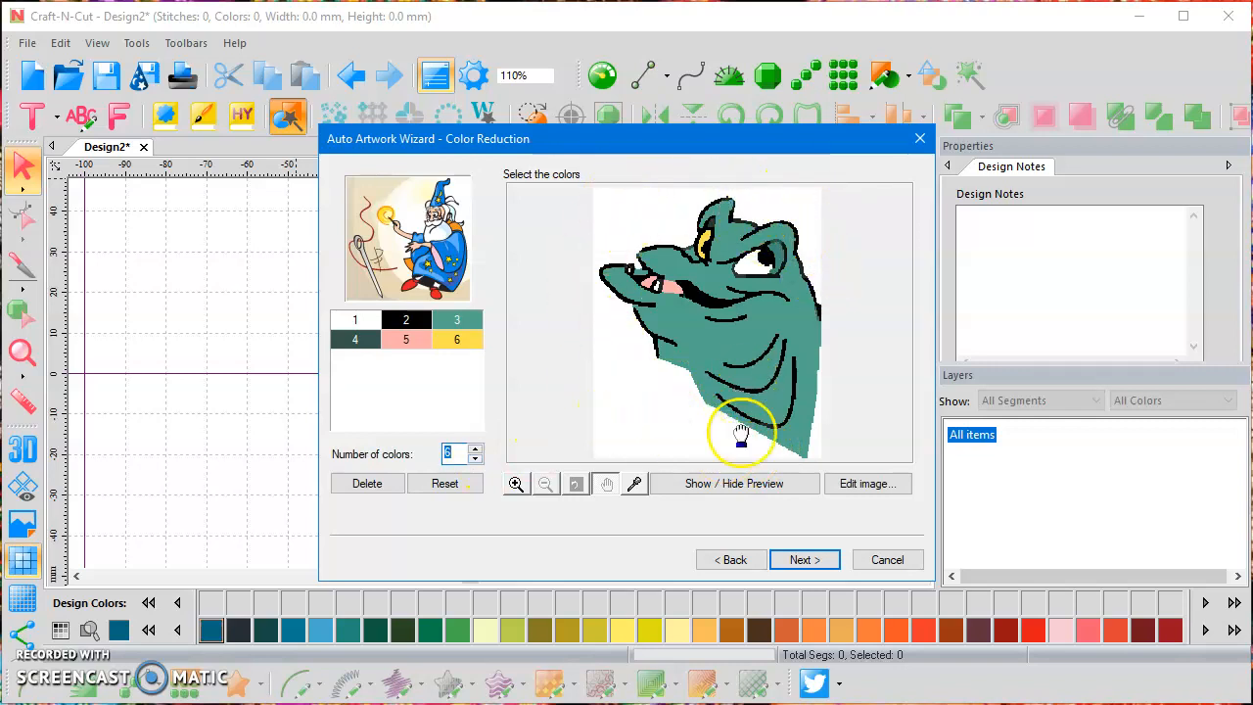
{"action": "left_click", "coordinate": [773, 485]}
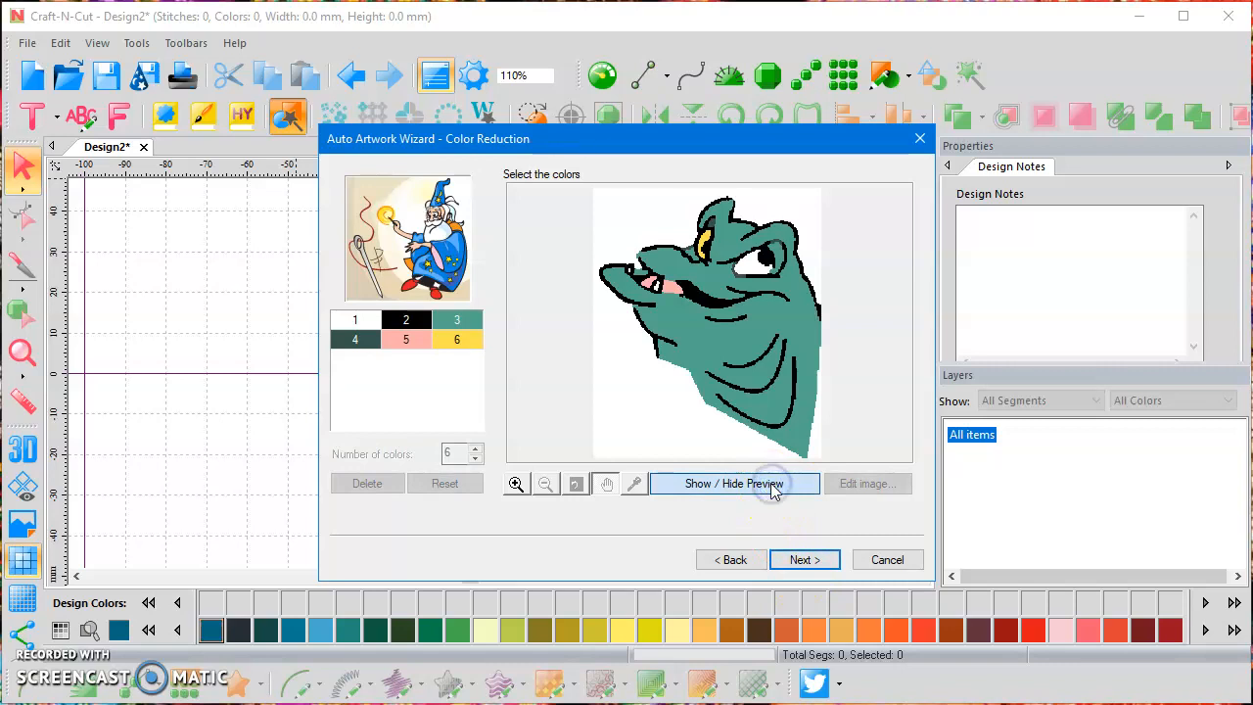
{"action": "left_click", "coordinate": [577, 483]}
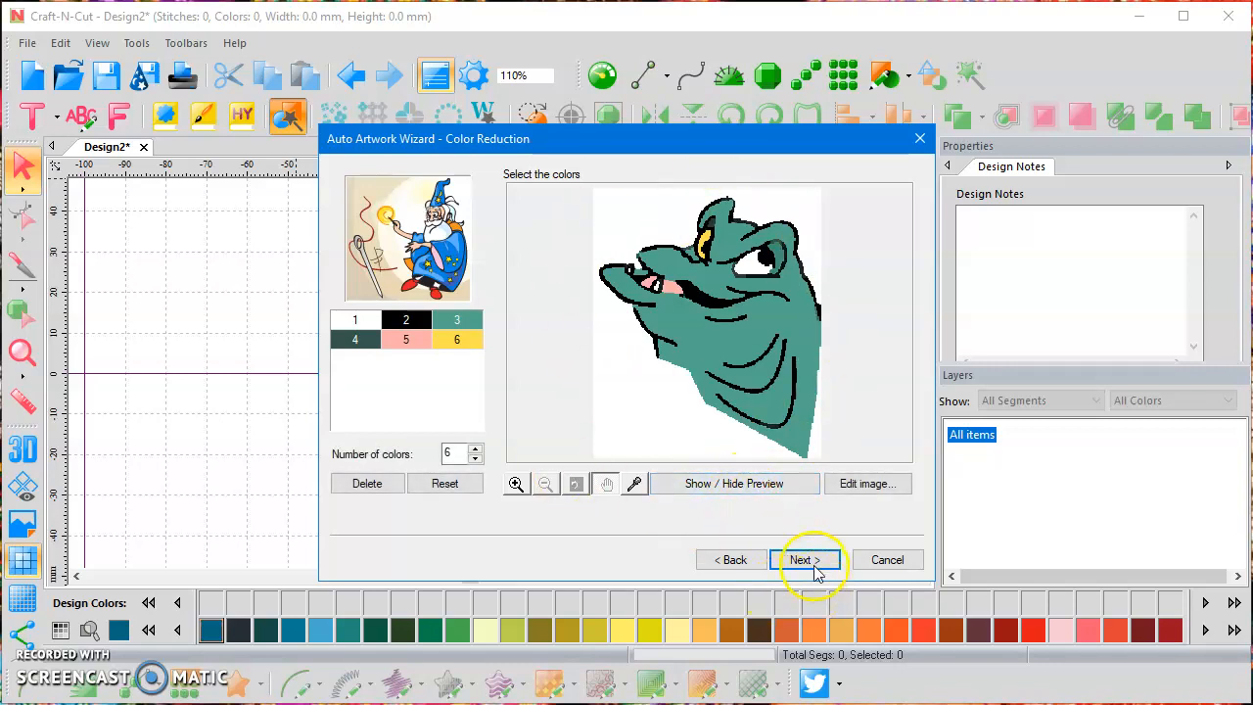
- Vectorize the image with a tolerance value of 33, update the outlines and finish the wizard
{"action": "left_click", "coordinate": [804, 560]}
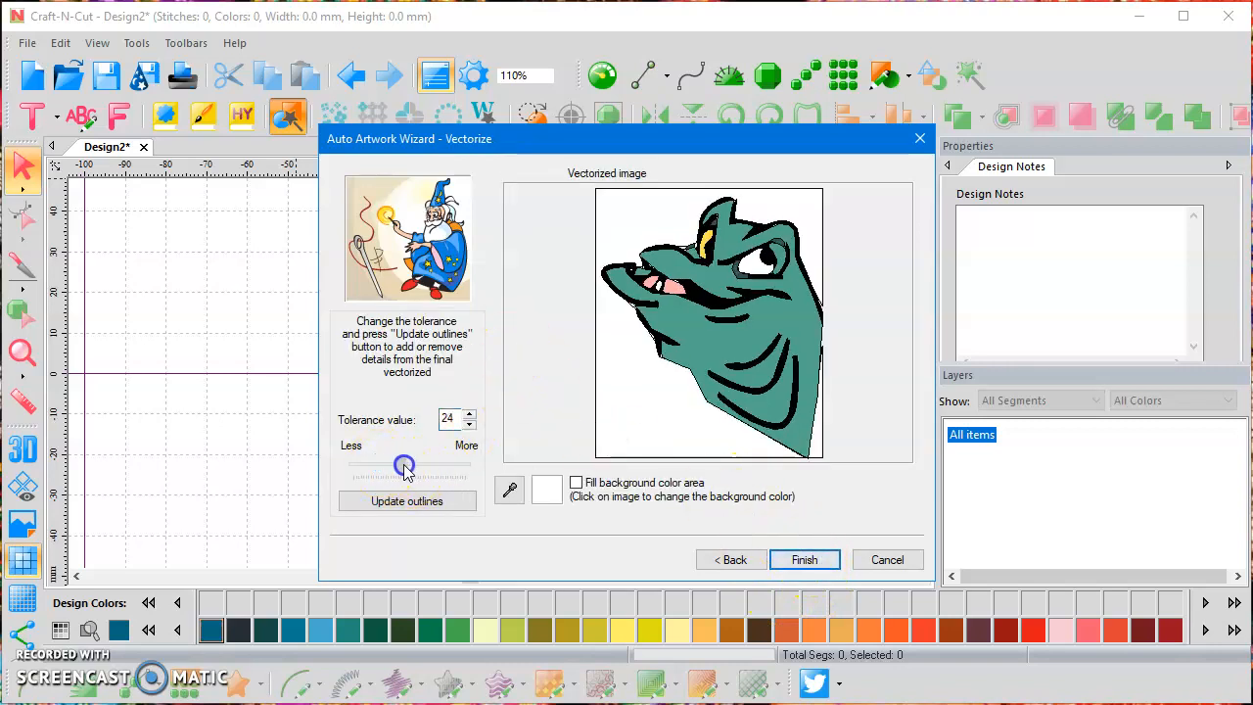
{"action": "left_click", "coordinate": [417, 500]}
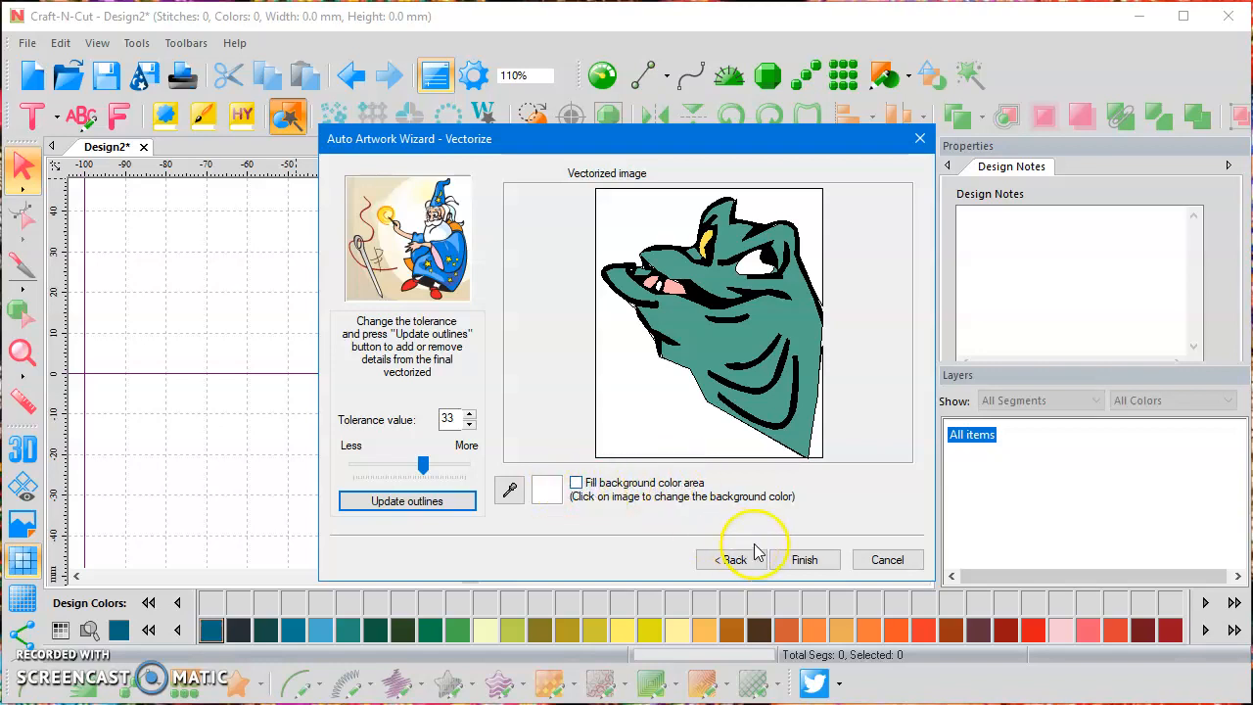
{"action": "left_click", "coordinate": [802, 560]}
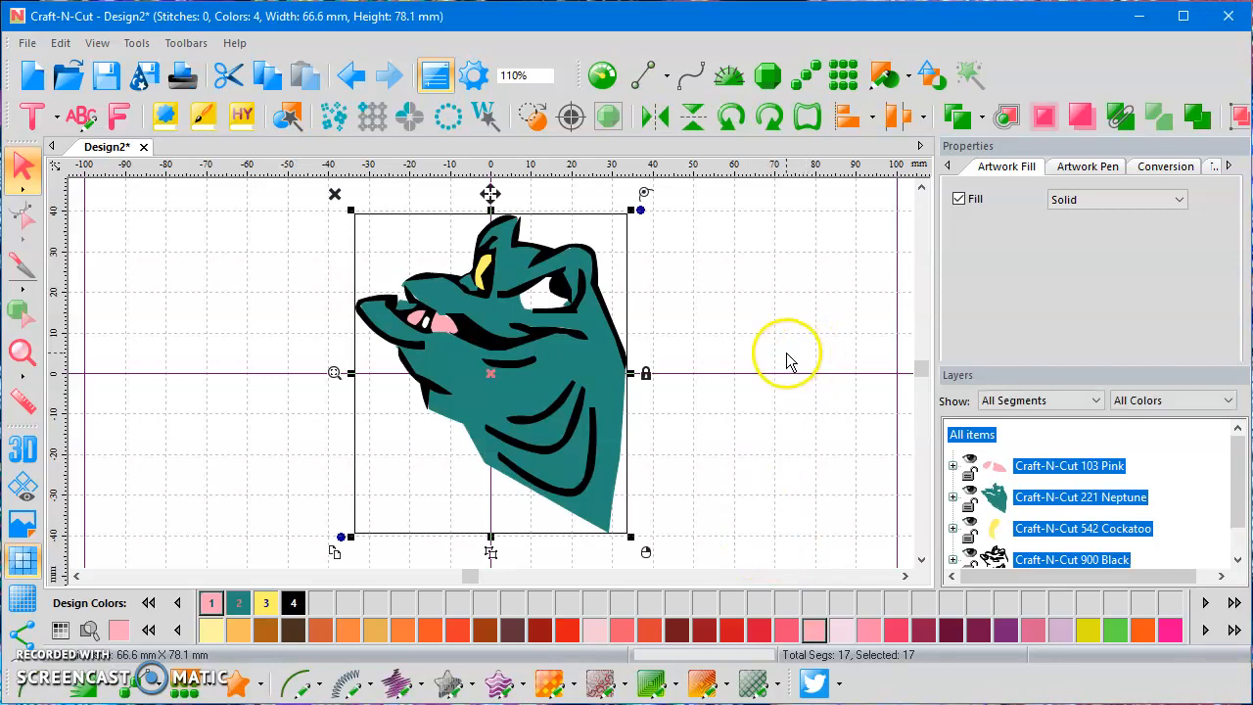
- Delete the teal Craft-N-Cut 221 Neptune color layer from the artwork and clear the selection
{"action": "left_click", "coordinate": [1008, 499]}
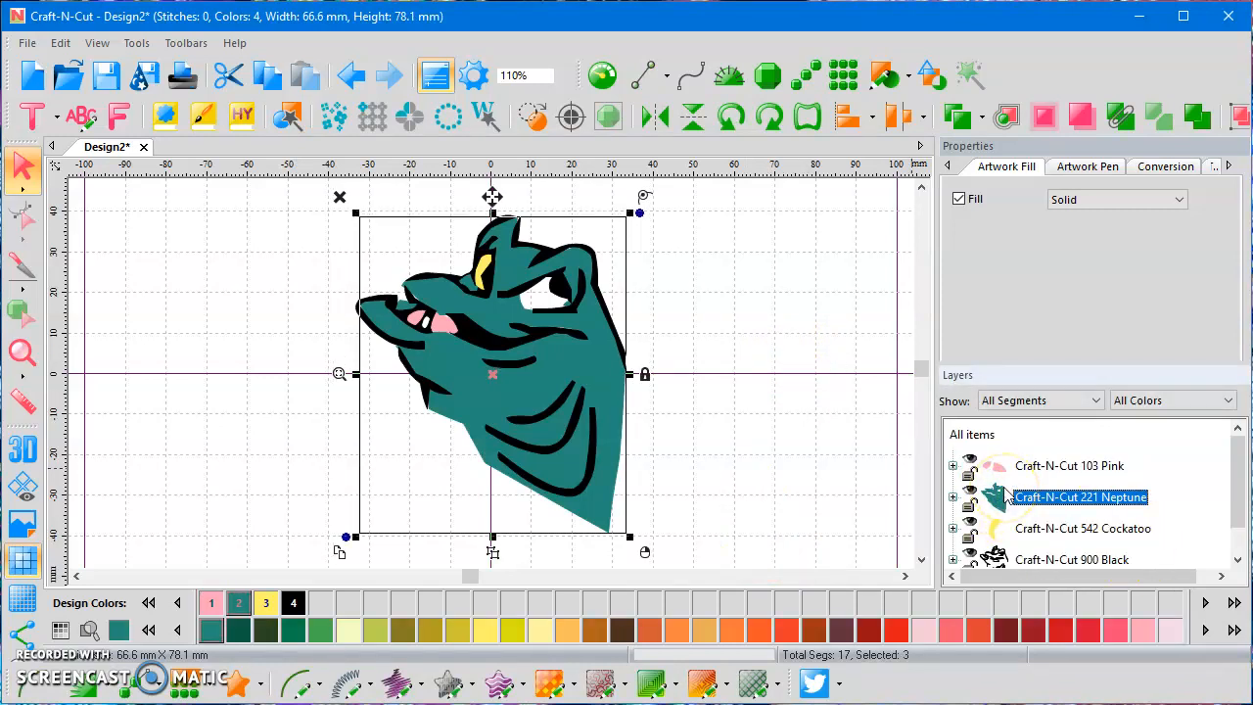
{"action": "key", "text": "Delete"}
{"action": "left_click", "coordinate": [742, 355]}
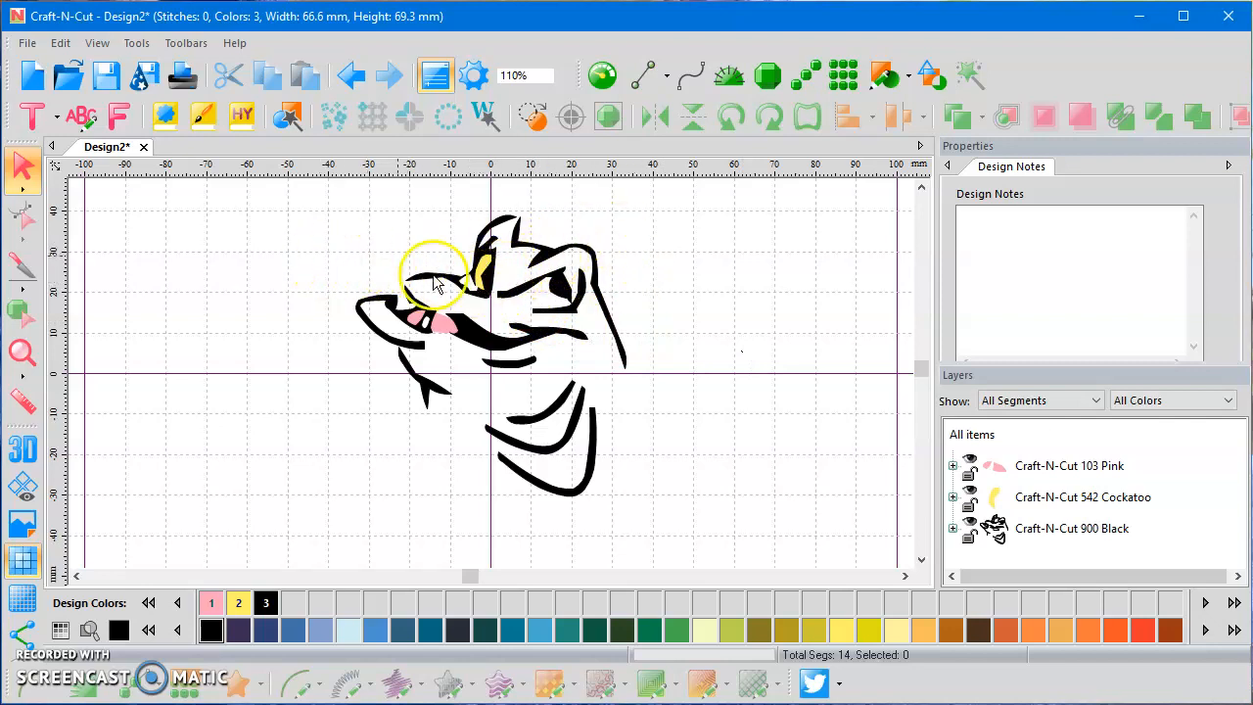
{"action": "left_click", "coordinate": [543, 245]}
{"action": "left_click", "coordinate": [765, 274]}
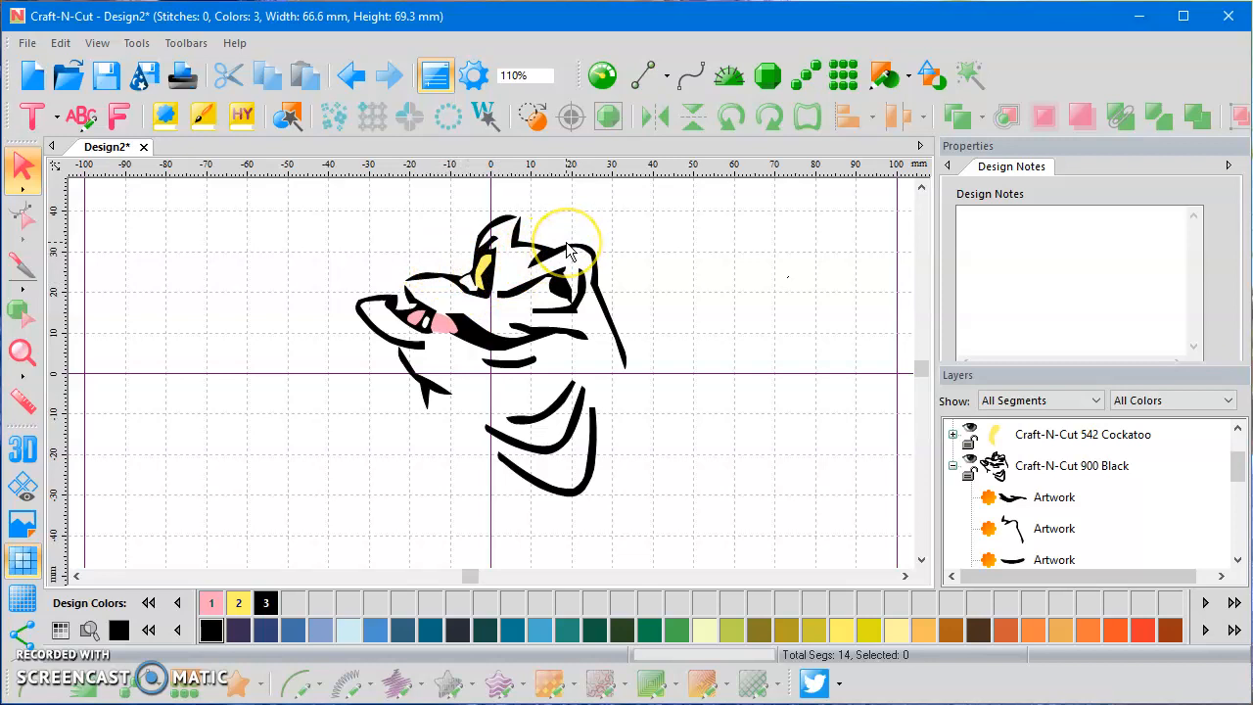
{"action": "left_click", "coordinate": [479, 277]}
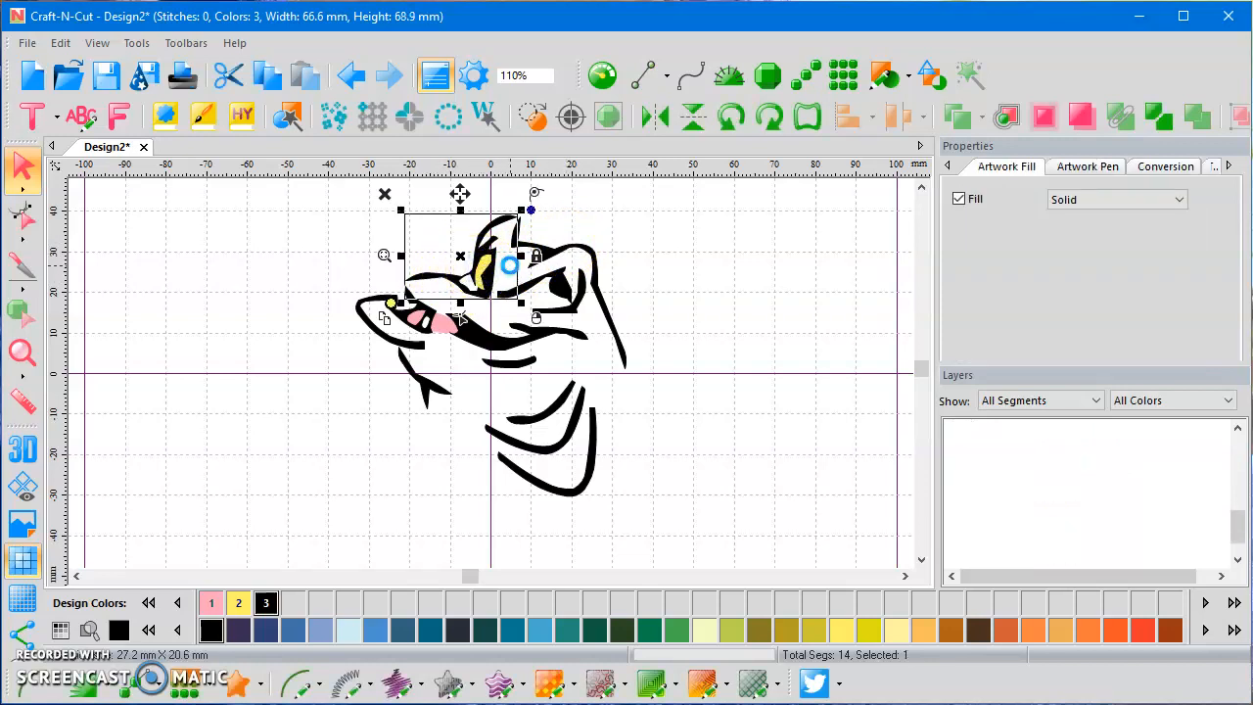
{"action": "key", "text": "Delete"}
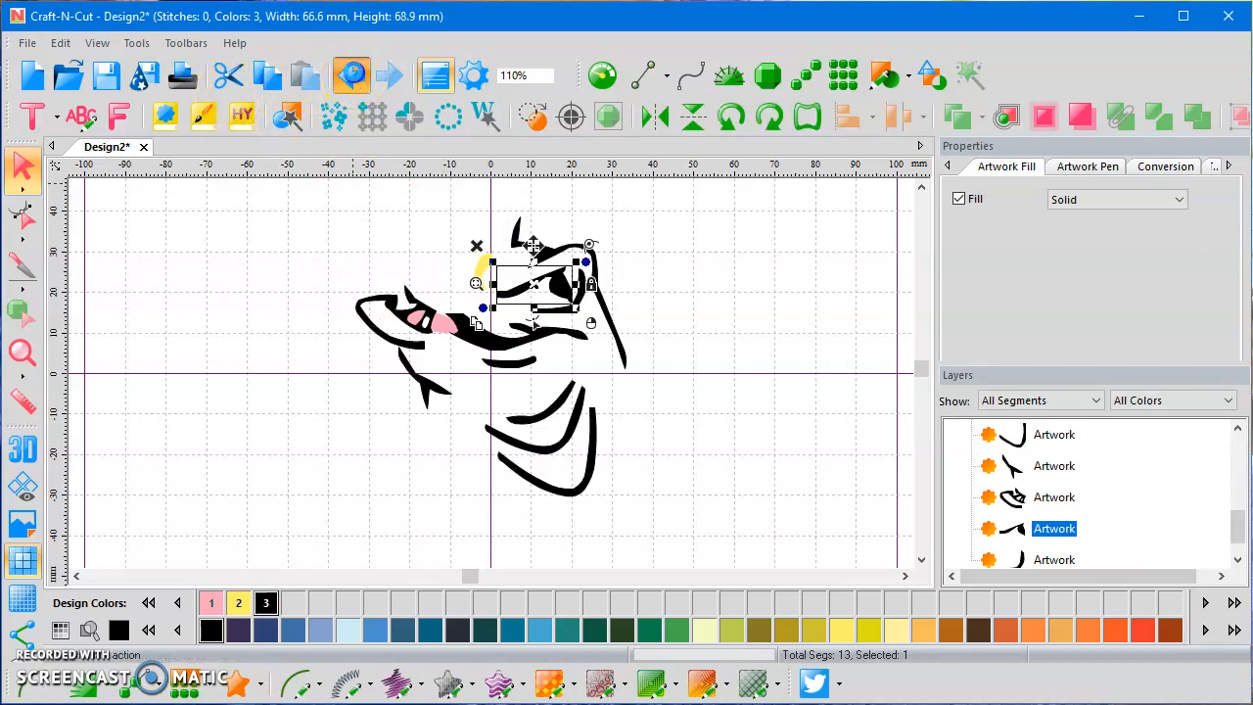
{"action": "left_click", "coordinate": [351, 74]}
{"action": "left_click", "coordinate": [460, 267]}
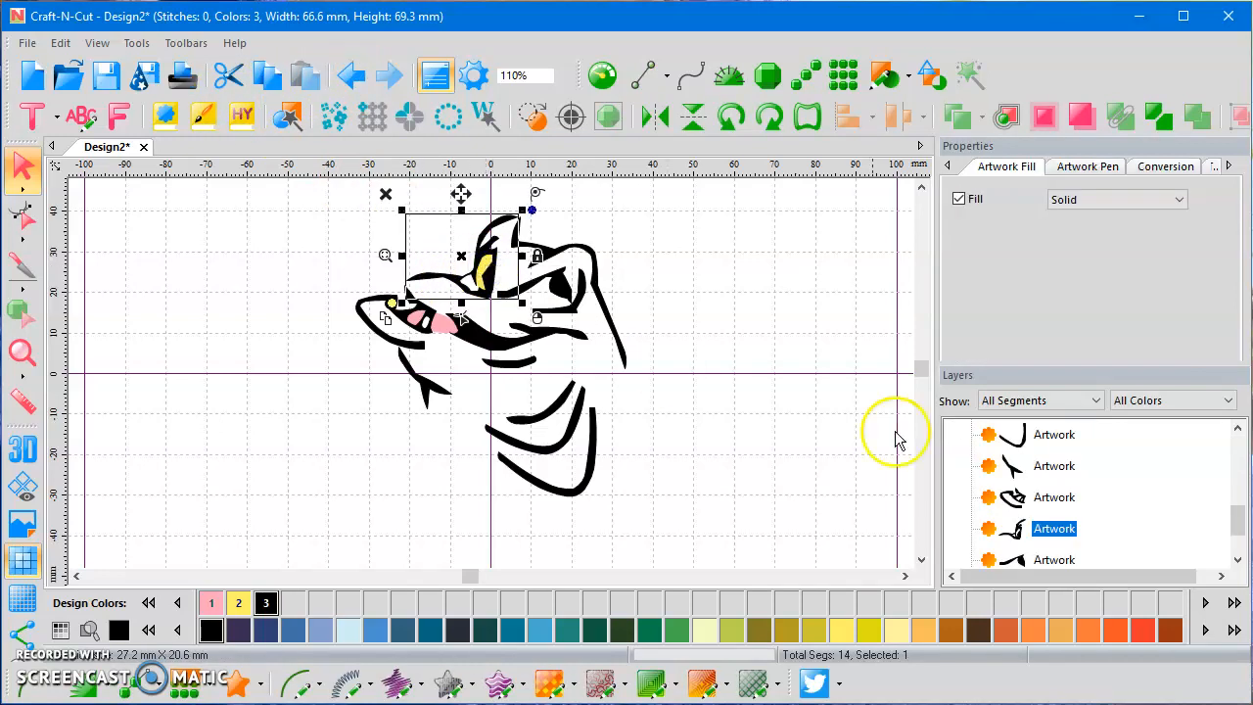
- Delete the yellow Craft-N-Cut 542 Cockatoo color layer from the artwork and clear the selection
{"action": "left_click_drag", "start_coordinate": [1235, 517], "coordinate": [1237, 452]}
{"action": "left_click", "coordinate": [1081, 466]}
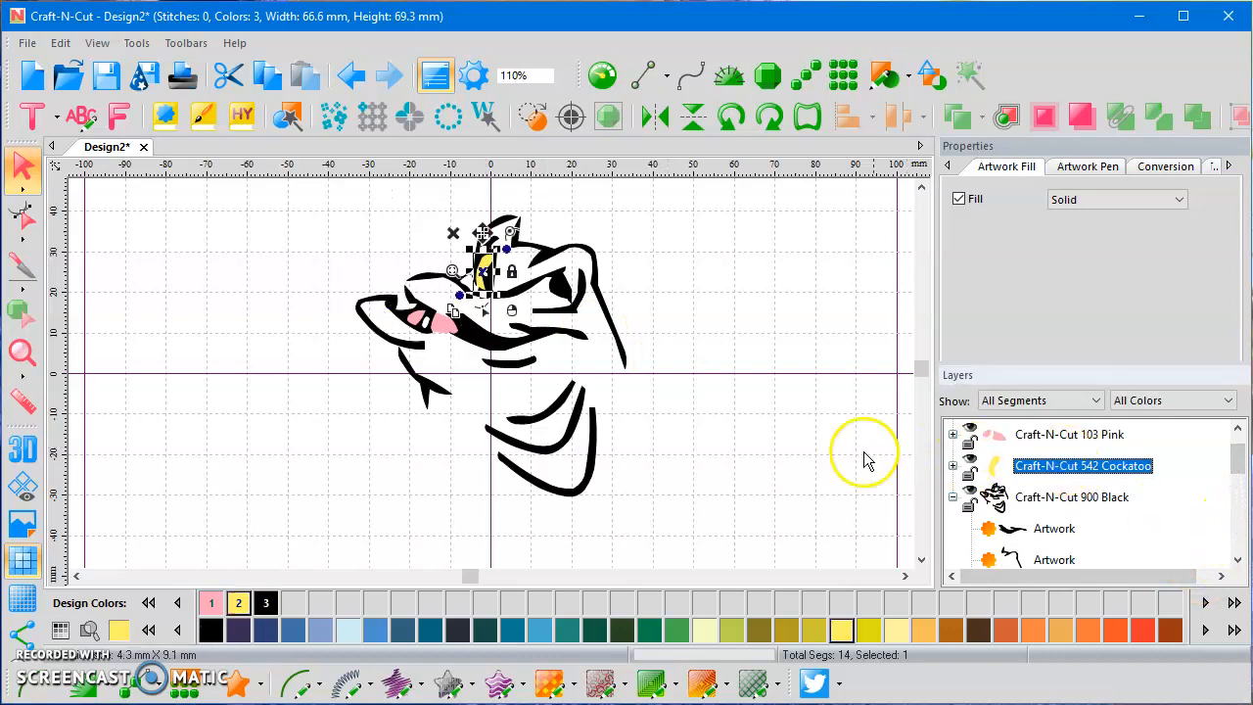
{"action": "key", "text": "Delete"}
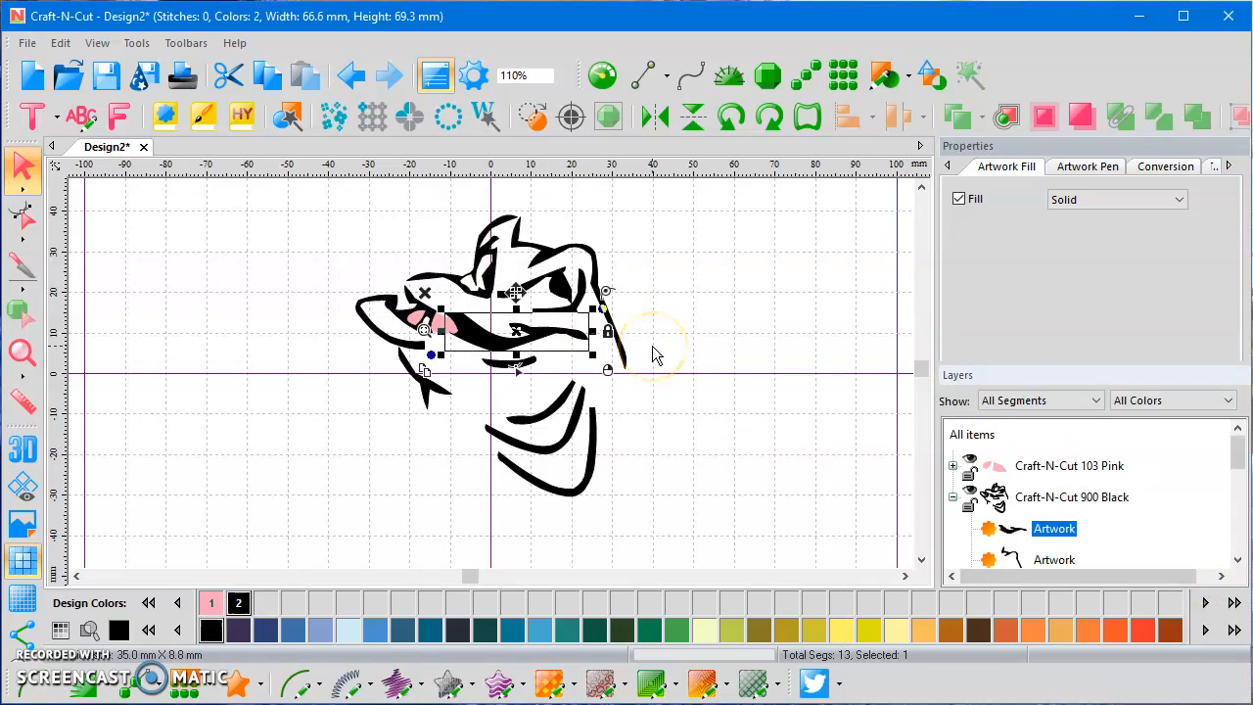
{"action": "left_click", "coordinate": [776, 419]}
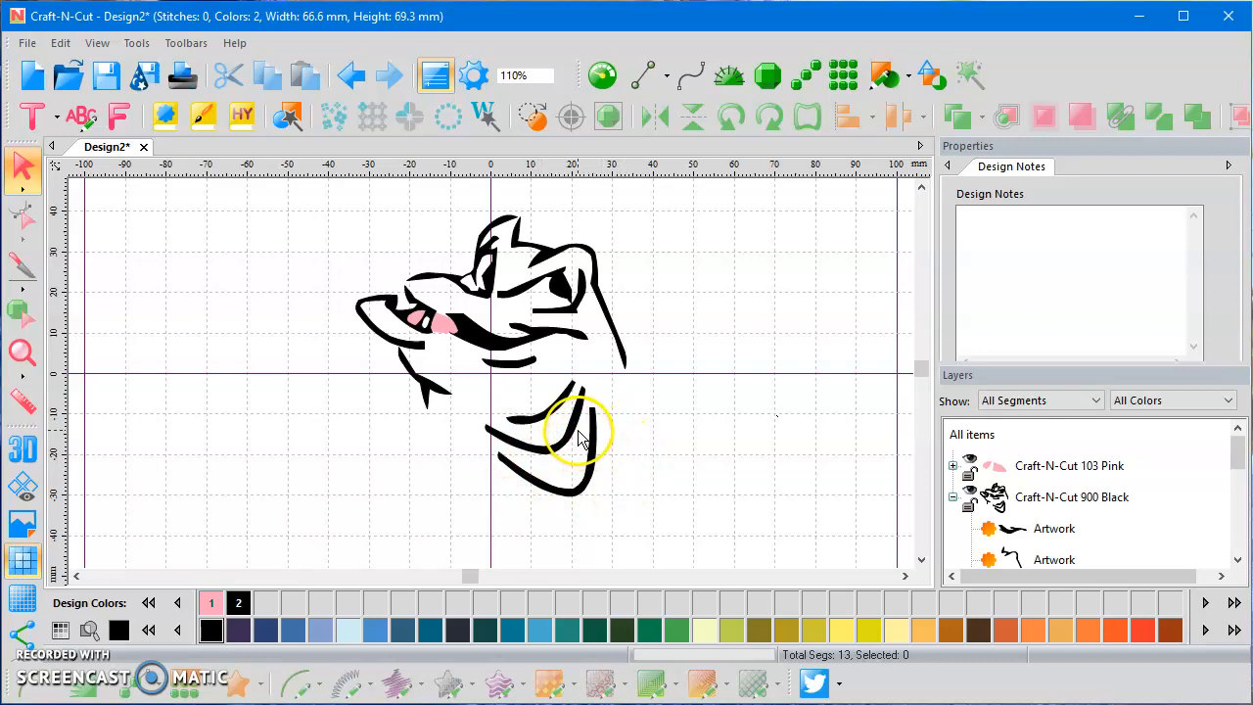
- Delete the black snout and left-eye outline, and remove the outer head, chin and lower-jaw outlines with the segment-deleting knife
{"action": "left_click", "coordinate": [484, 256]}
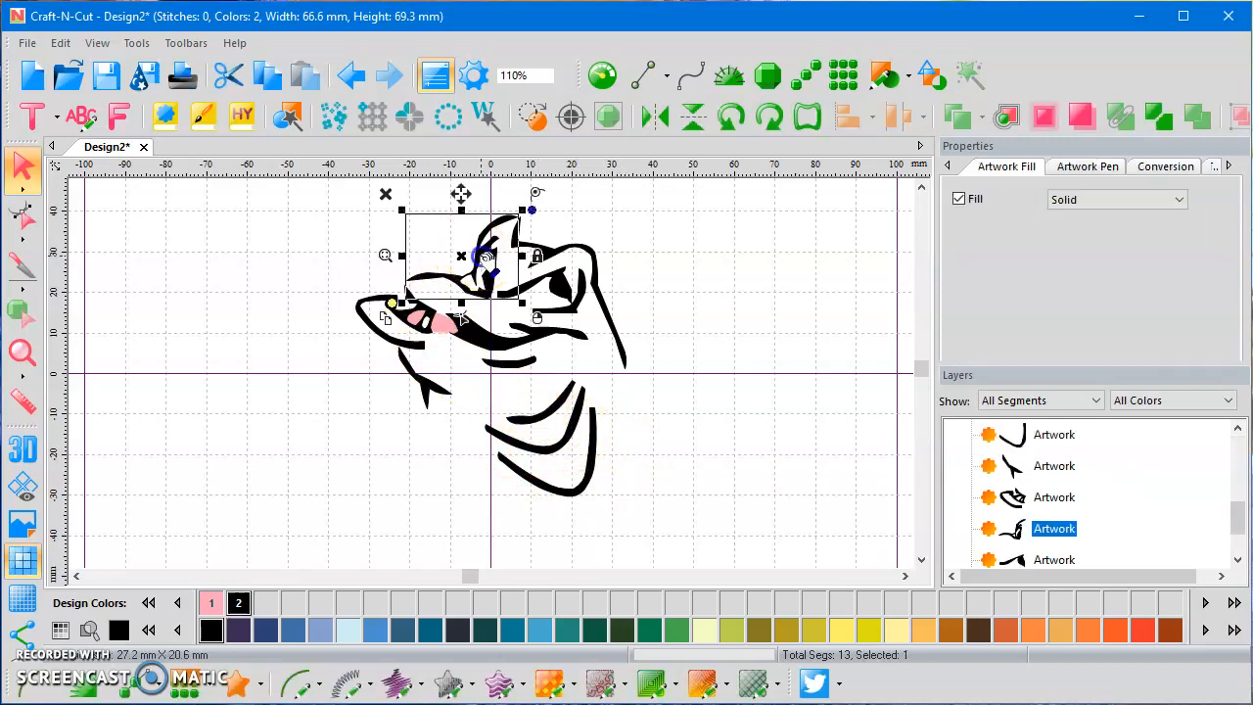
{"action": "key", "text": "Delete"}
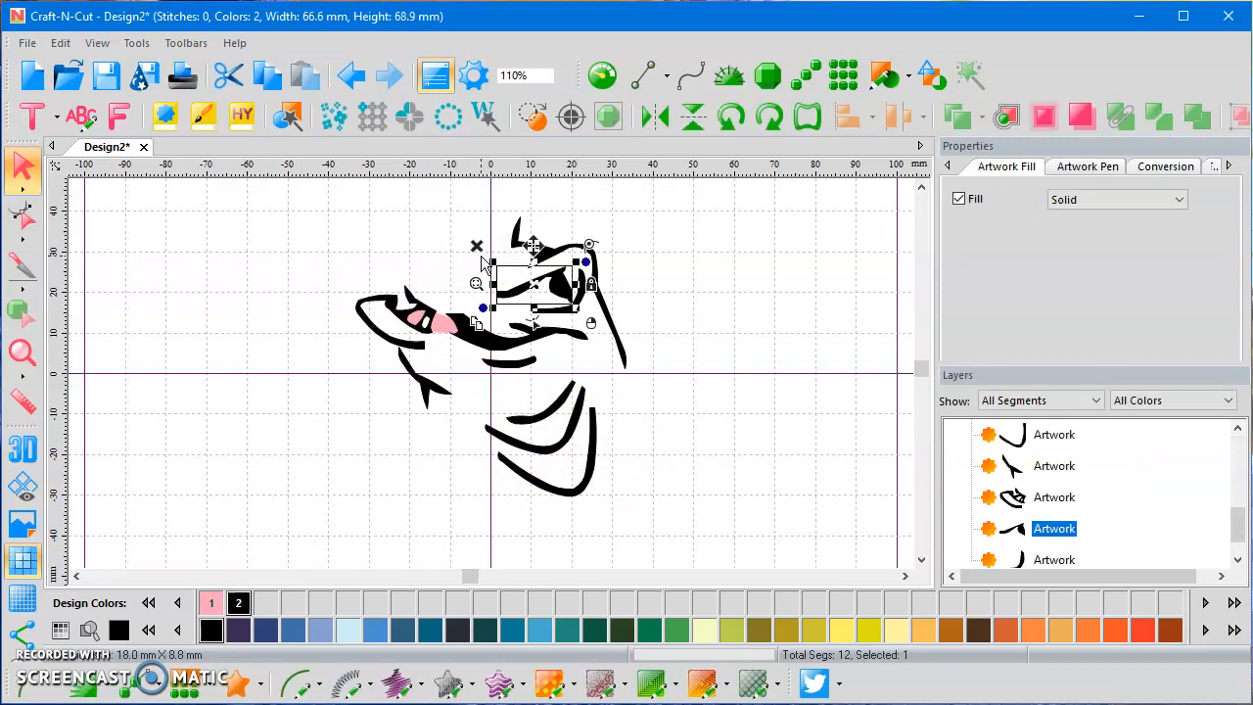
{"action": "left_click", "coordinate": [22, 266]}
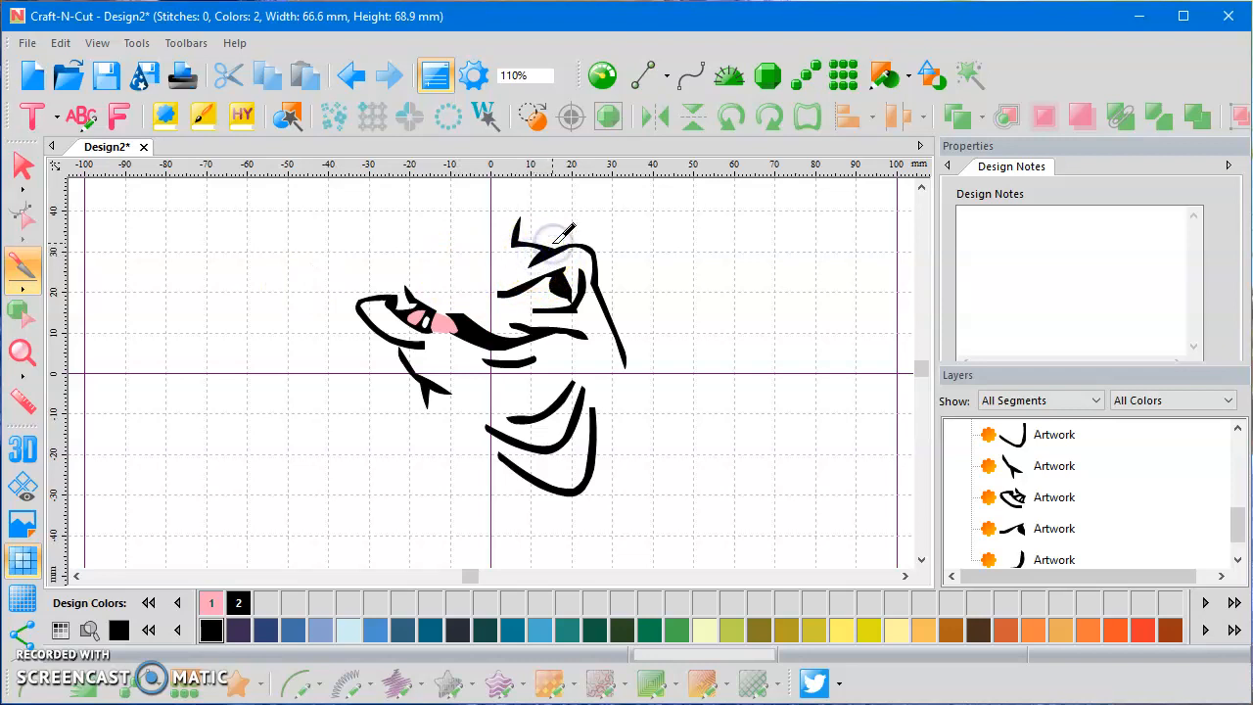
{"action": "left_click", "coordinate": [491, 204]}
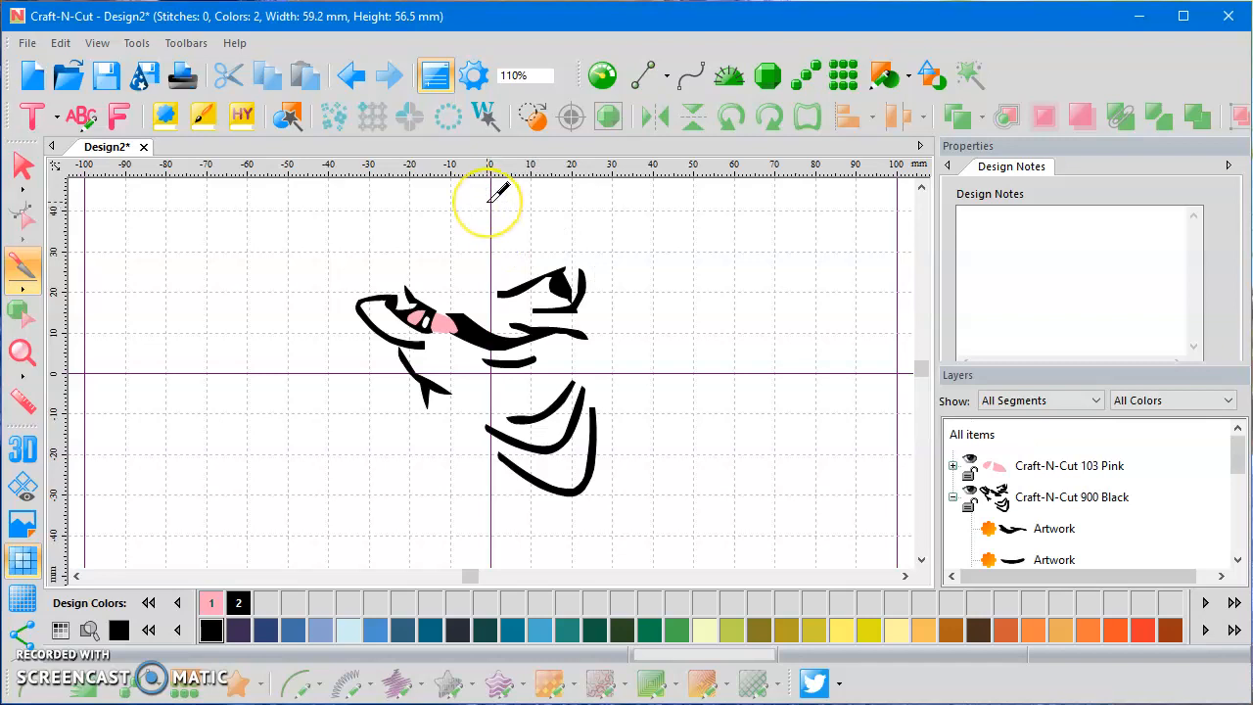
{"action": "key", "text": "ctrl+z"}
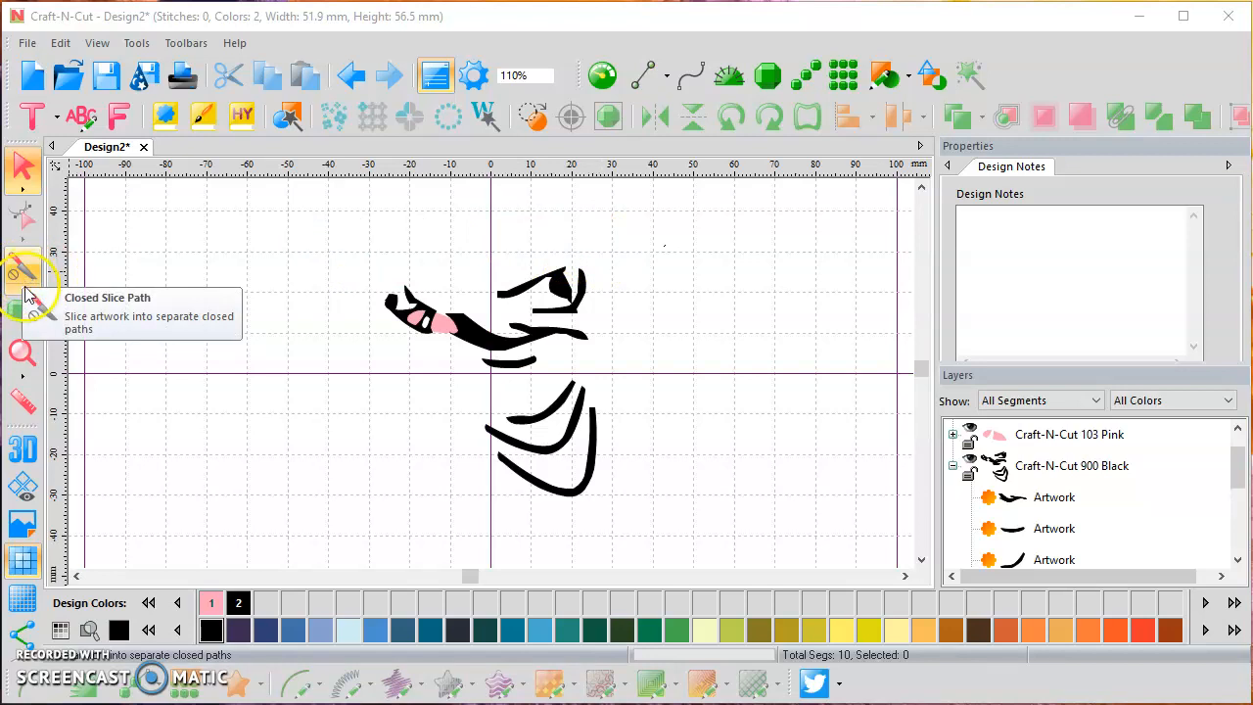
- Slice the black mouth shape along a path that separates the round nub and the spike at its upper left end
{"action": "left_click", "coordinate": [21, 293]}
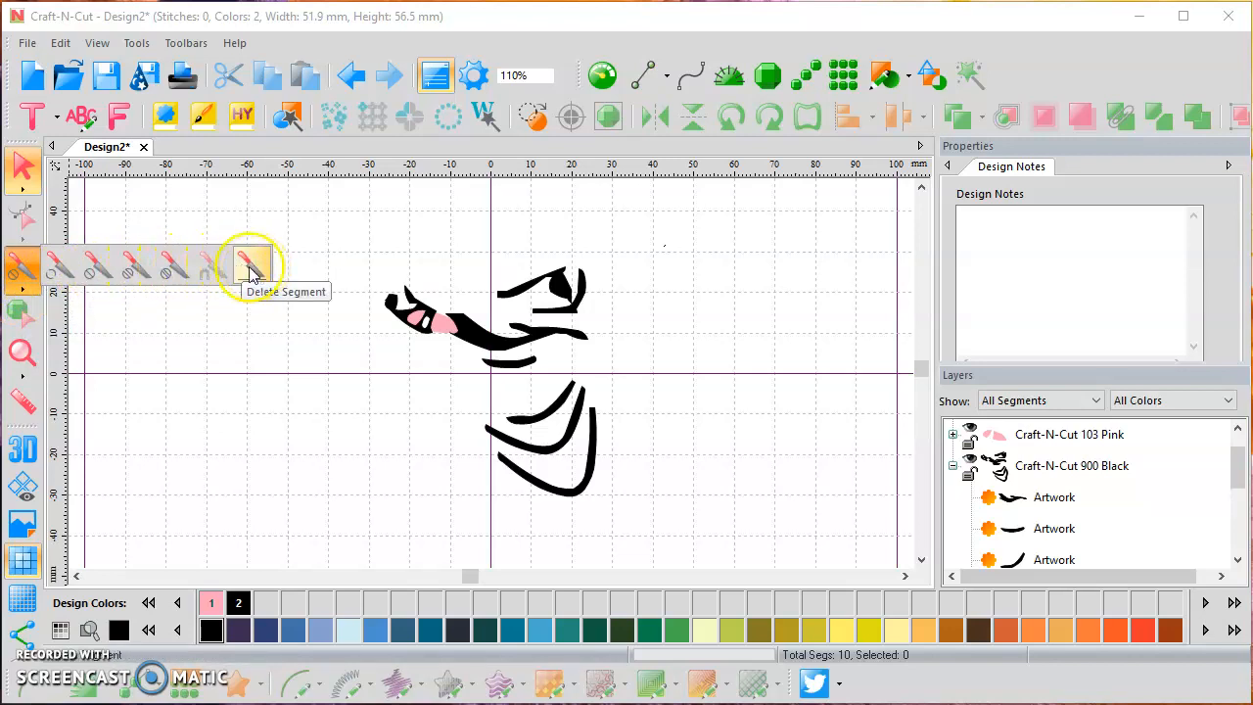
{"action": "left_click", "coordinate": [94, 279]}
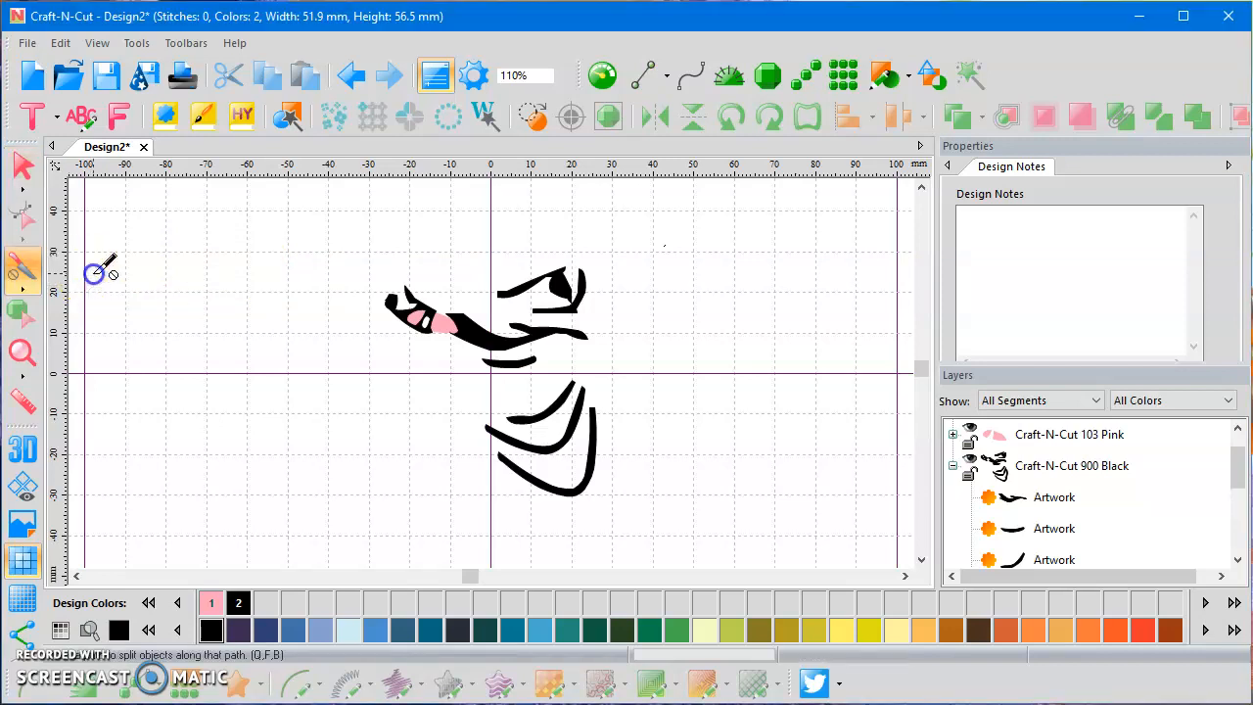
{"action": "left_click", "coordinate": [384, 319]}
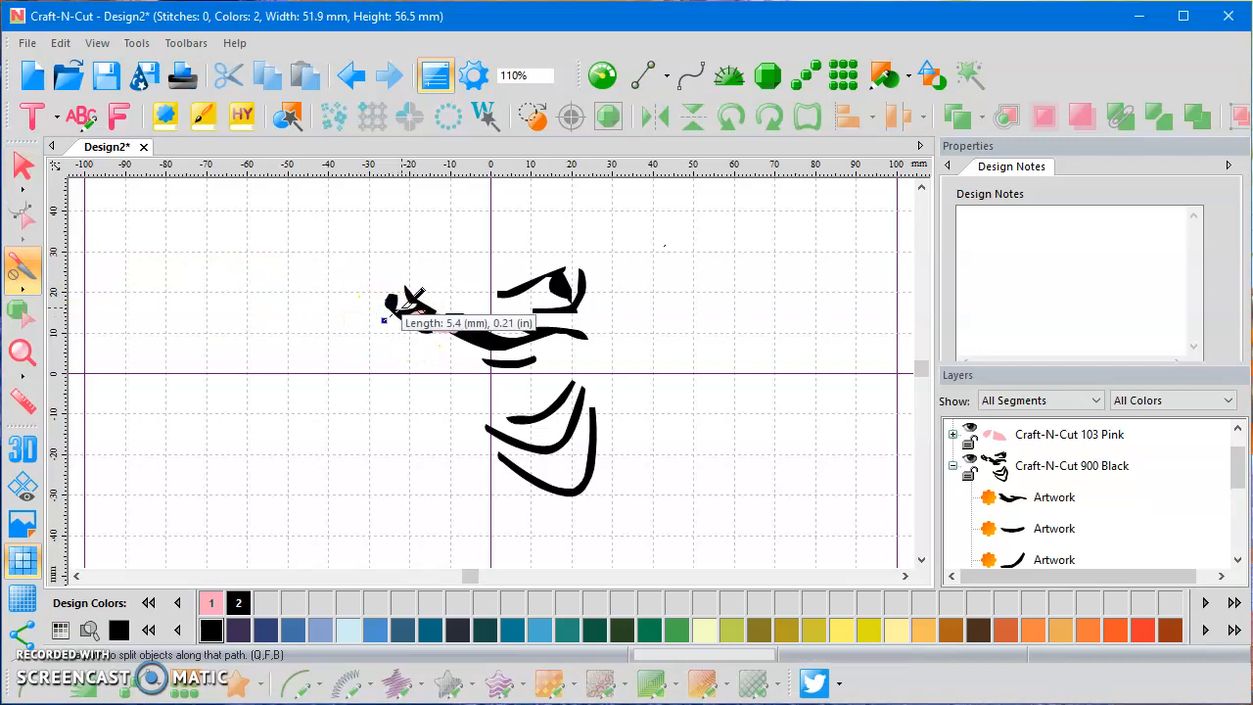
{"action": "left_click", "coordinate": [412, 305]}
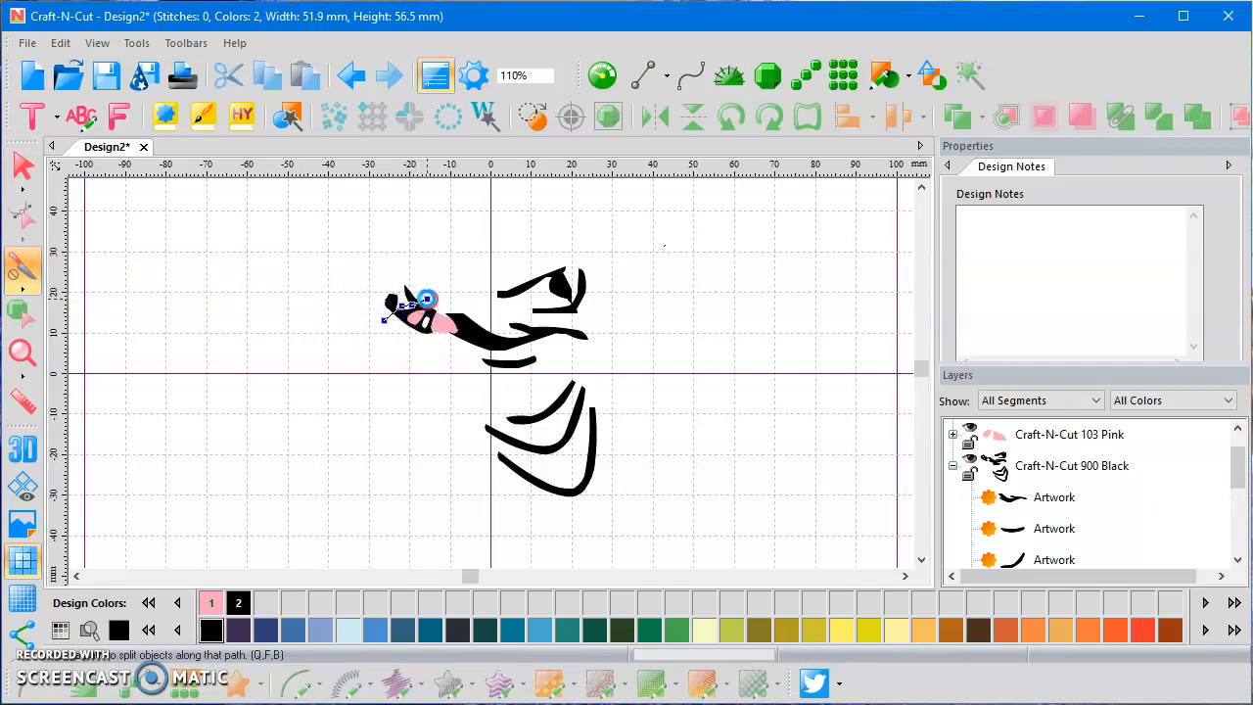
{"action": "double_click", "coordinate": [430, 295]}
- Delete the two small black pieces sliced off the mouth, the round nub and the spike, and clear the selection
{"action": "left_click", "coordinate": [22, 166]}
{"action": "left_click", "coordinate": [413, 311]}
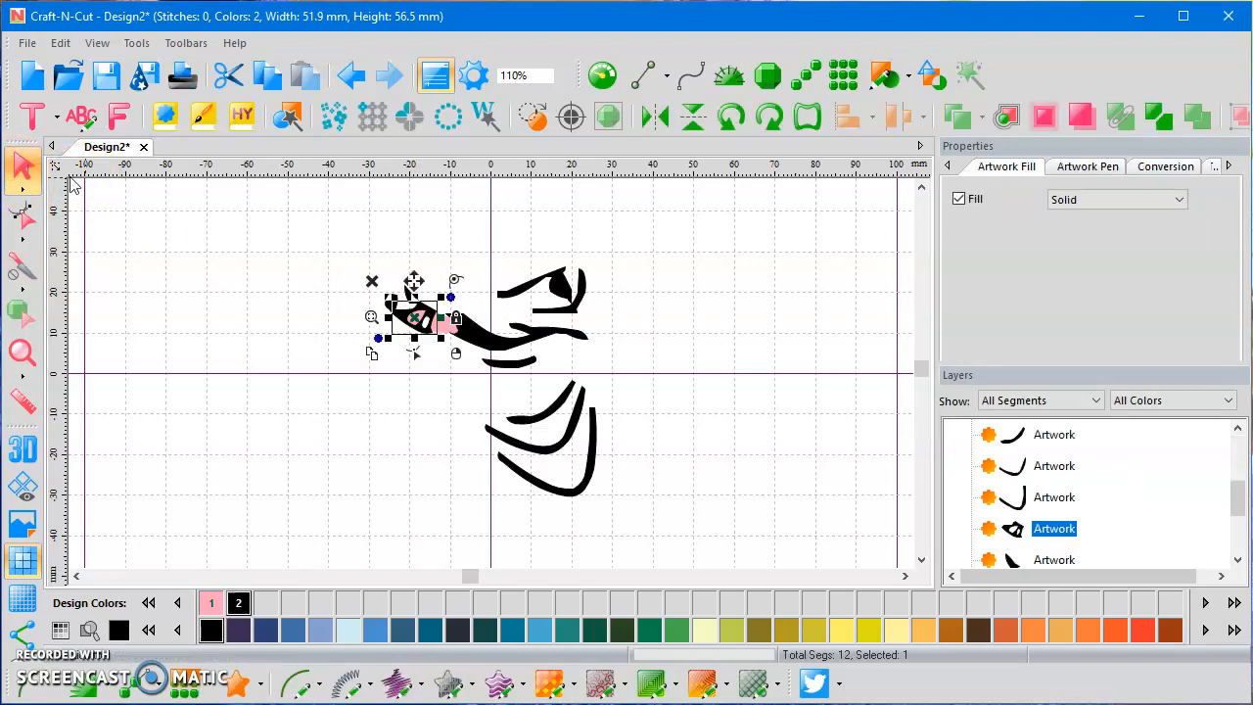
{"action": "left_click", "coordinate": [354, 281]}
{"action": "left_click", "coordinate": [390, 301]}
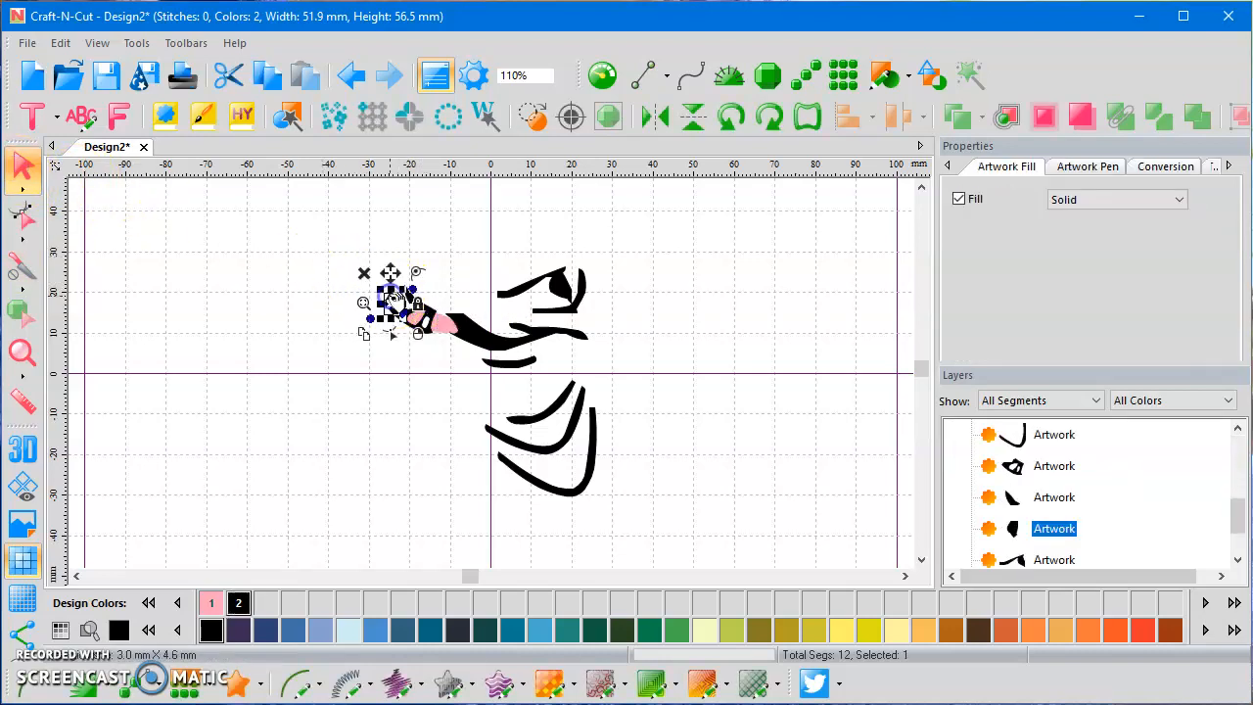
{"action": "key", "text": "Delete"}
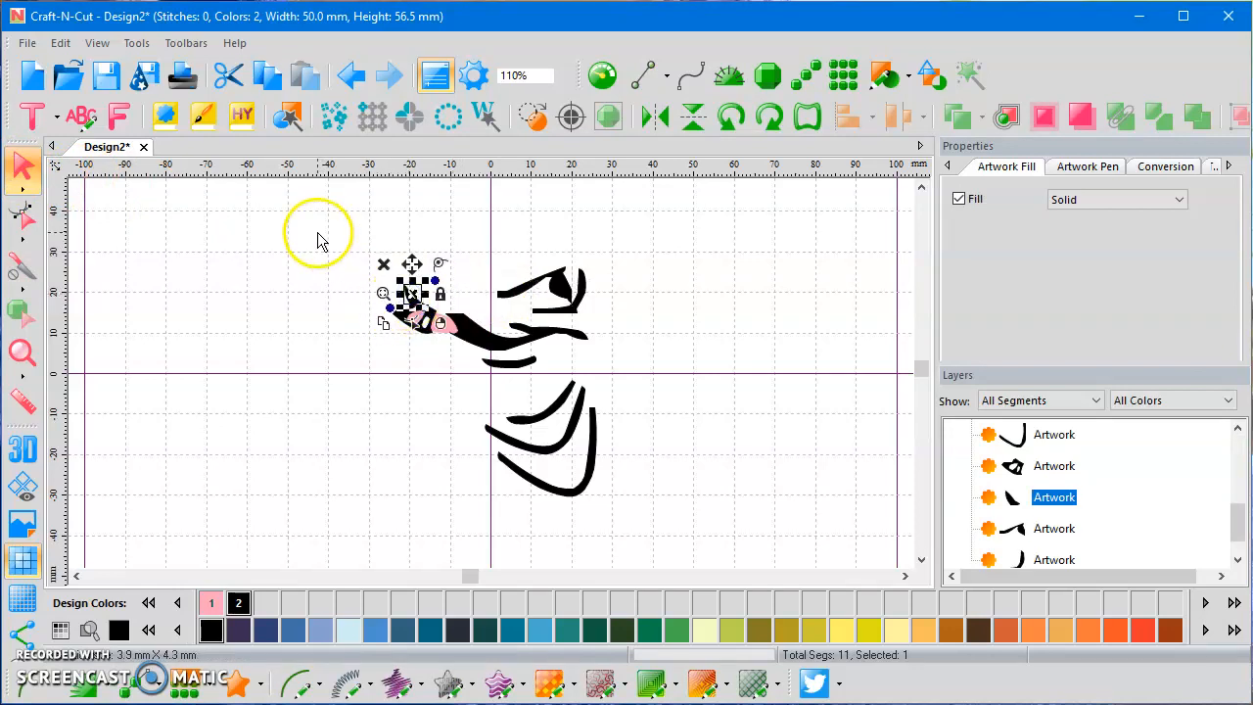
{"action": "key", "text": "Delete"}
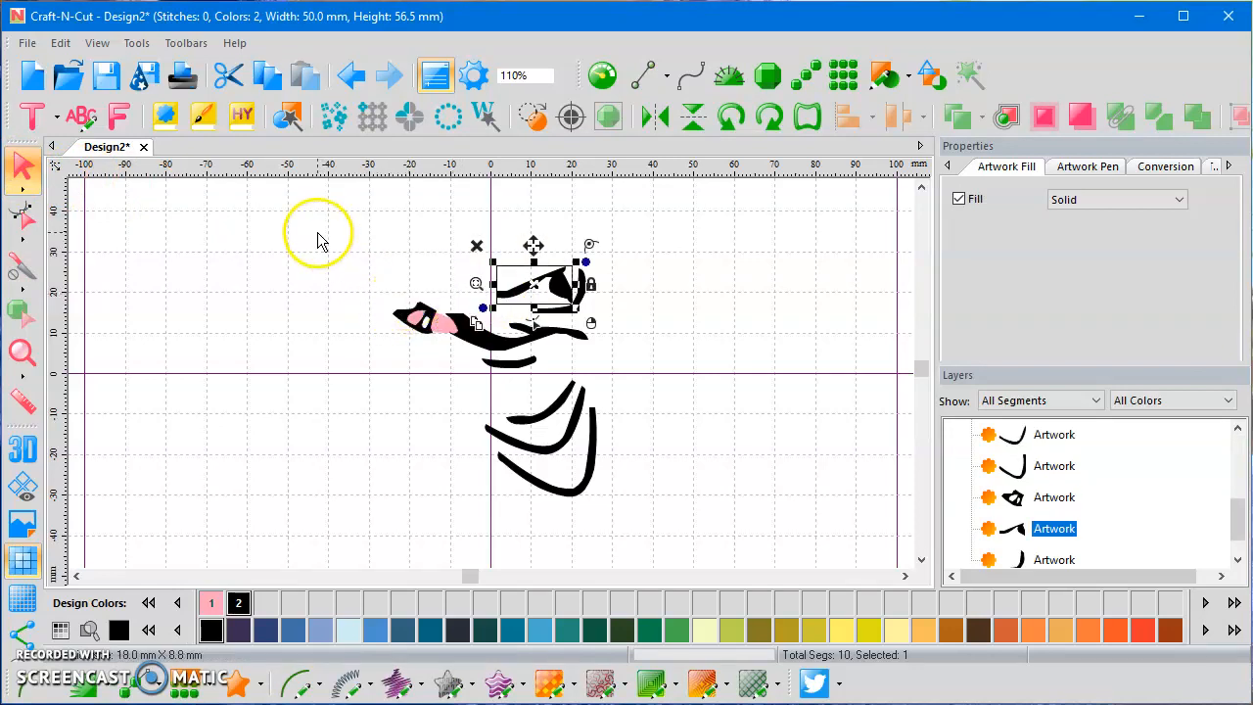
{"action": "left_click", "coordinate": [708, 325]}
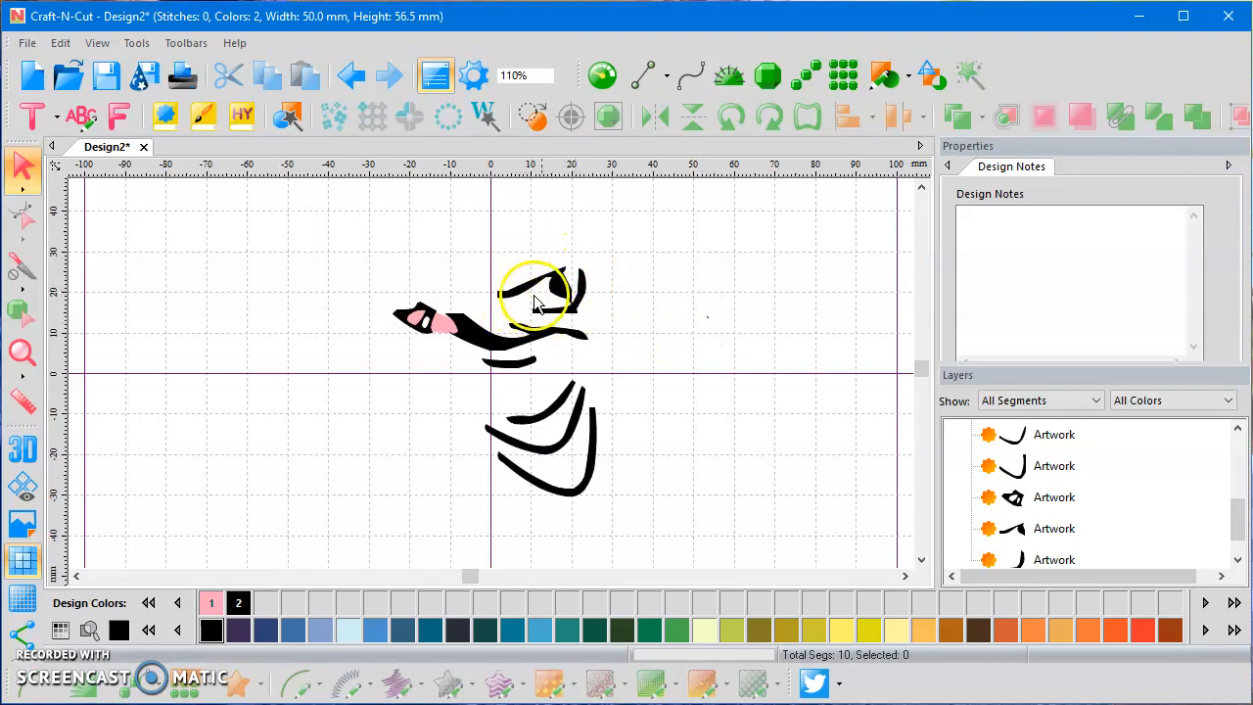
- Draw a closed straight-line outline around the eye, following the black eyelid, lower lid and outer corner pieces
{"action": "mouse_move", "coordinate": [551, 284]}
{"action": "left_mouse_down"}
{"action": "mouse_move", "coordinate": [506, 288]}
{"action": "mouse_move", "coordinate": [578, 258]}
{"action": "mouse_move", "coordinate": [509, 291]}
{"action": "mouse_move", "coordinate": [577, 309]}
{"action": "mouse_move", "coordinate": [559, 280]}
{"action": "mouse_move", "coordinate": [567, 290]}
{"action": "mouse_move", "coordinate": [576, 280]}
{"action": "mouse_move", "coordinate": [528, 288]}
{"action": "mouse_move", "coordinate": [569, 290]}
{"action": "mouse_move", "coordinate": [563, 270]}
{"action": "left_mouse_up"}
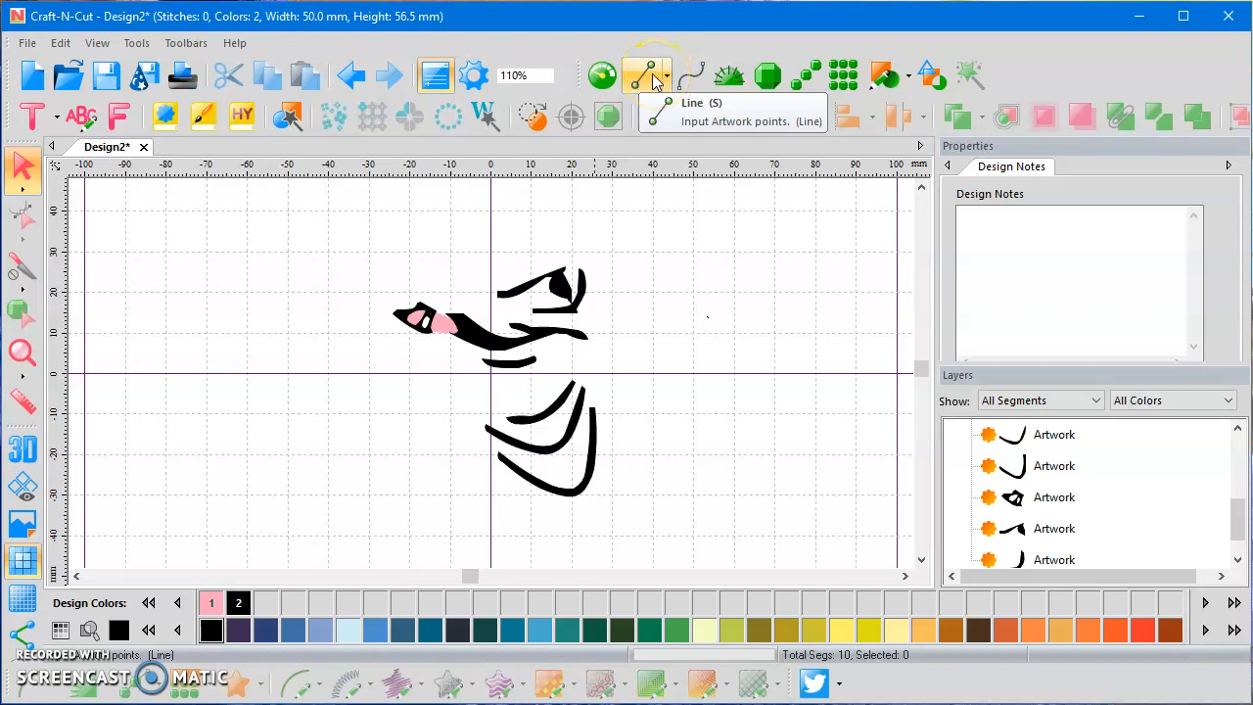
{"action": "left_click", "coordinate": [669, 79]}
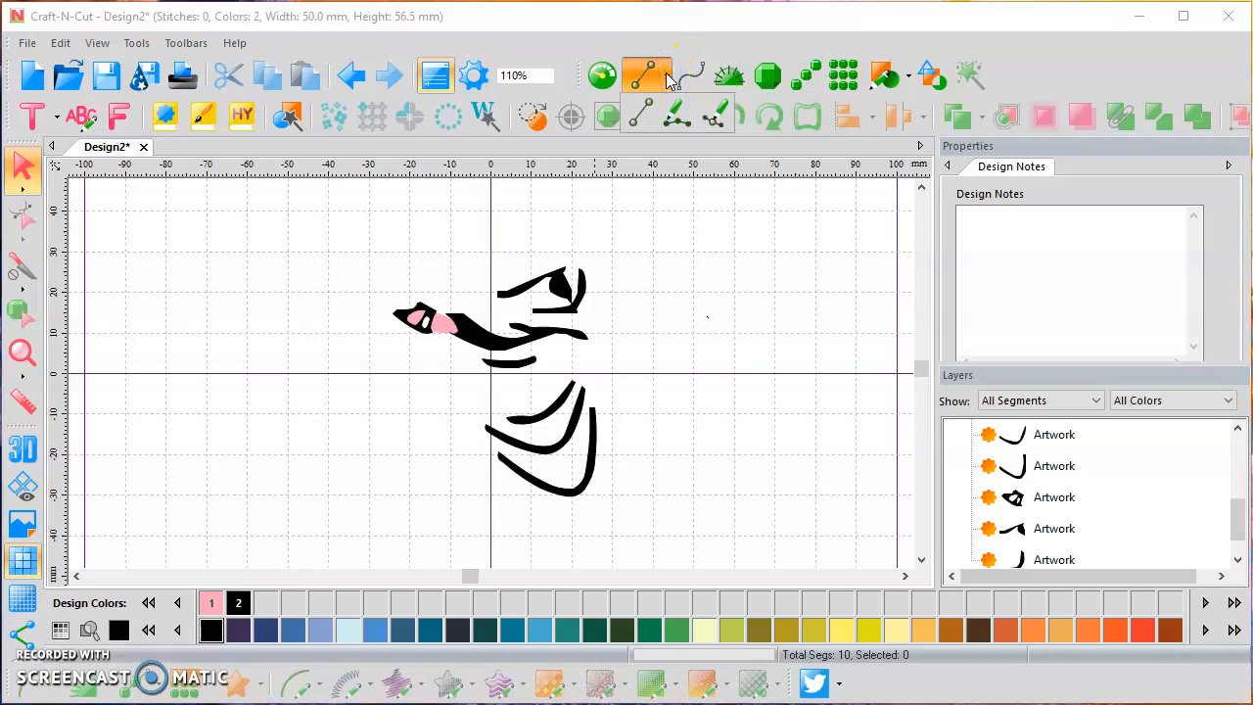
{"action": "left_click", "coordinate": [642, 115]}
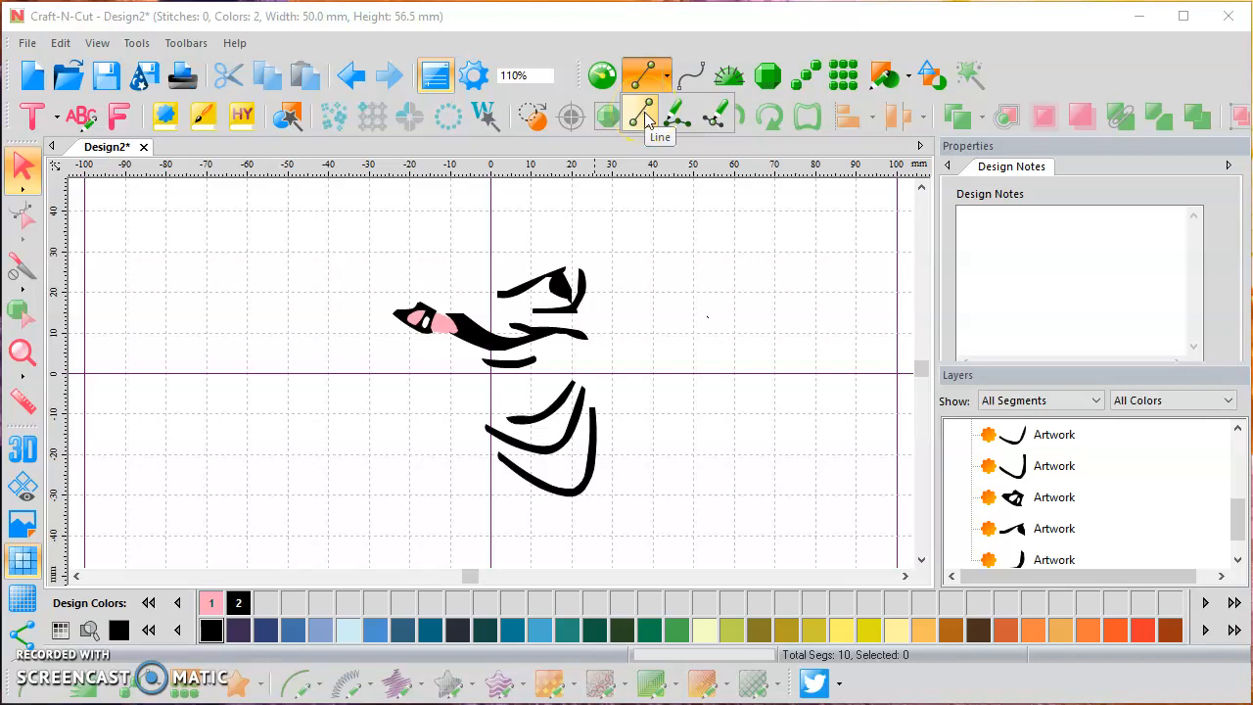
{"action": "left_click", "coordinate": [680, 122]}
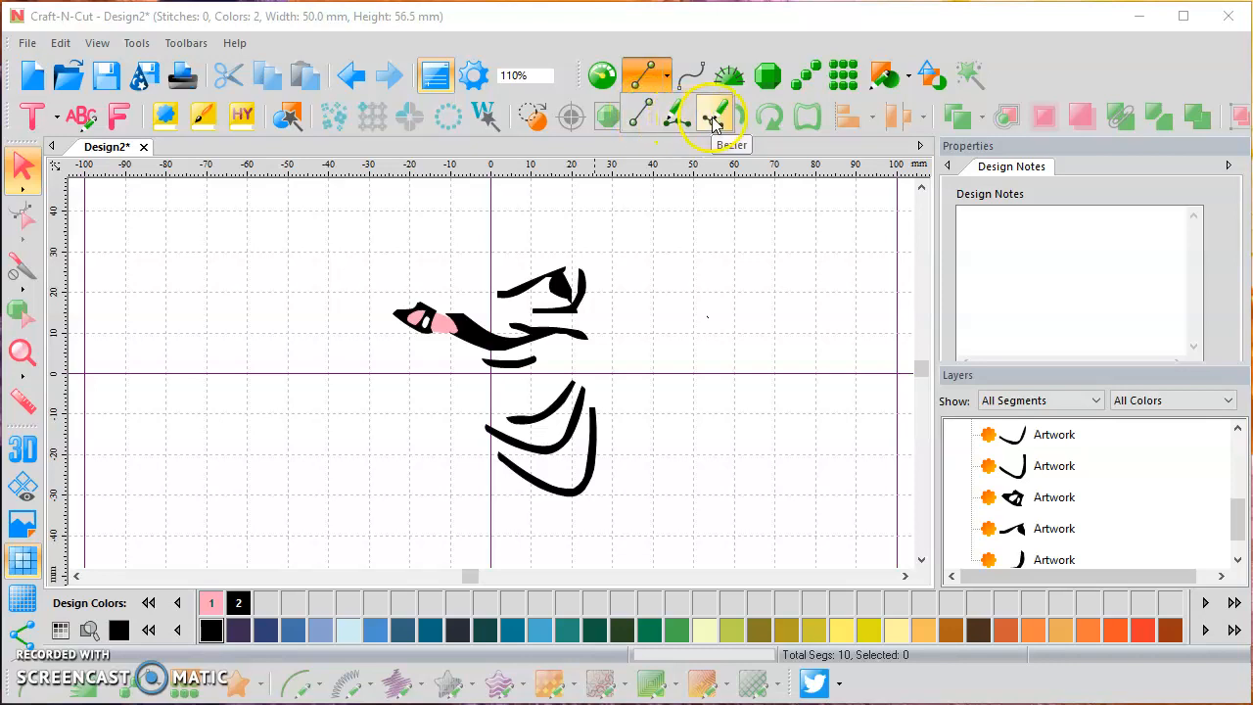
{"action": "left_click", "coordinate": [638, 120]}
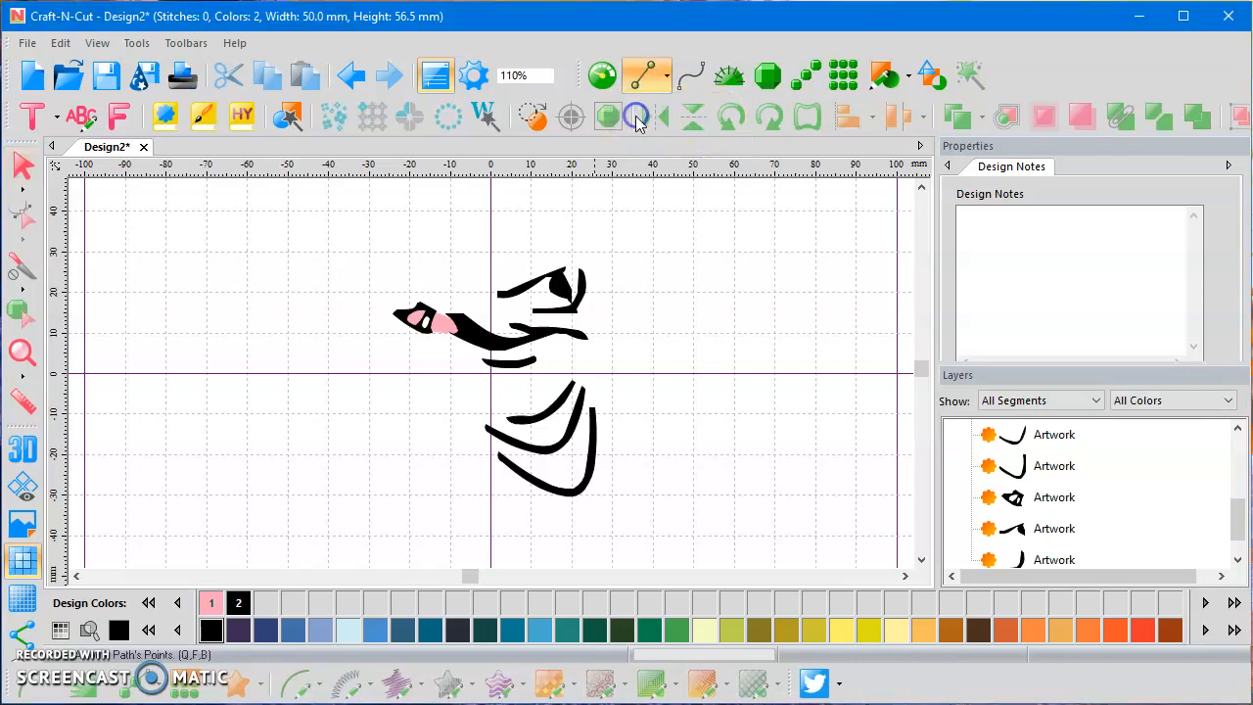
{"action": "left_click", "coordinate": [500, 293]}
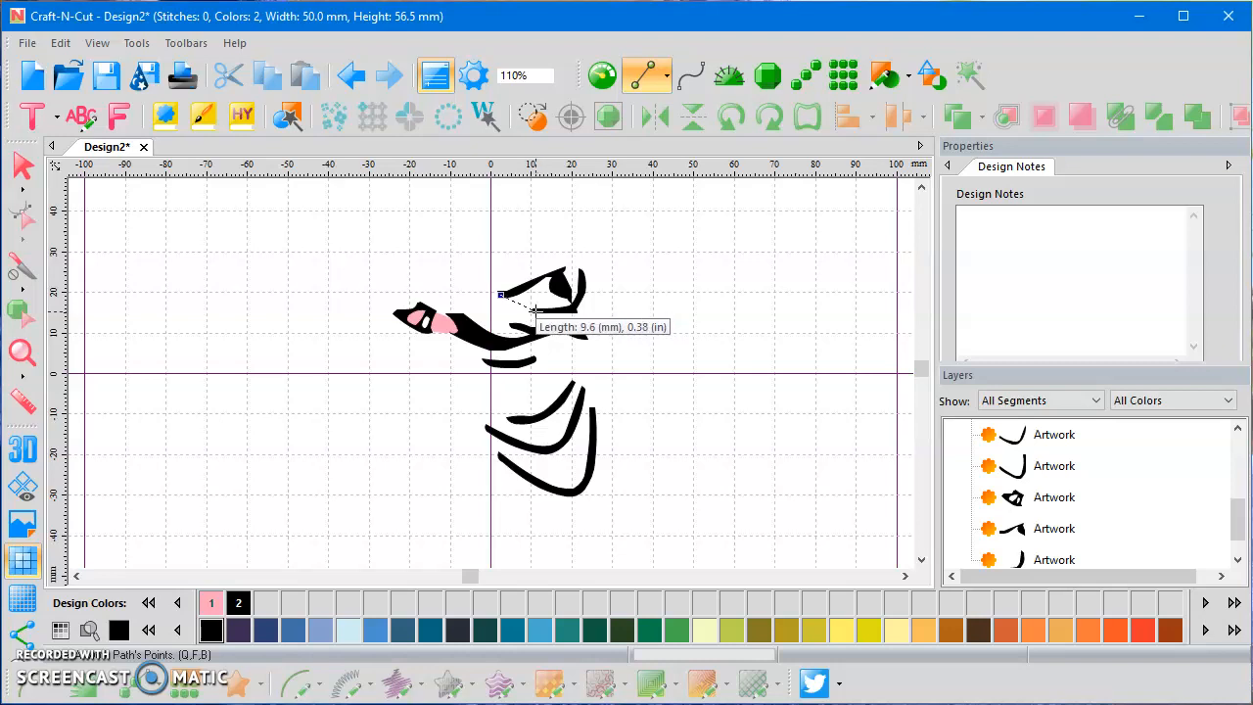
{"action": "left_click", "coordinate": [534, 309]}
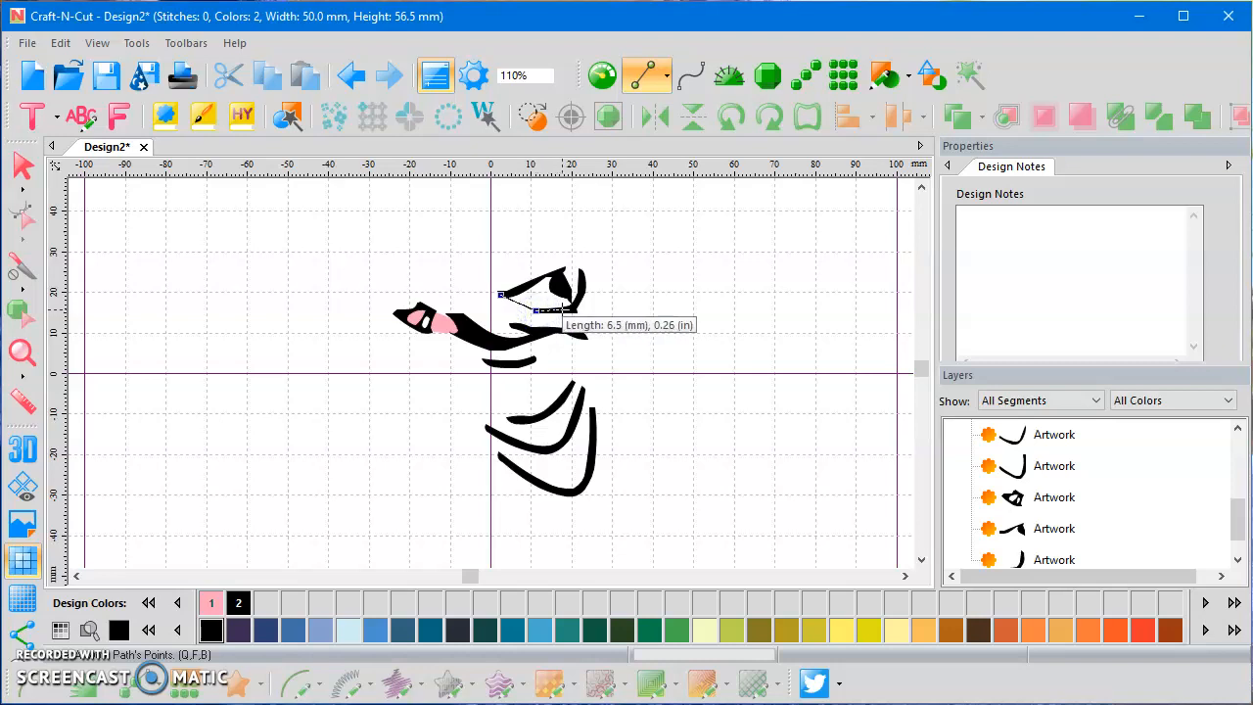
{"action": "left_click", "coordinate": [572, 311]}
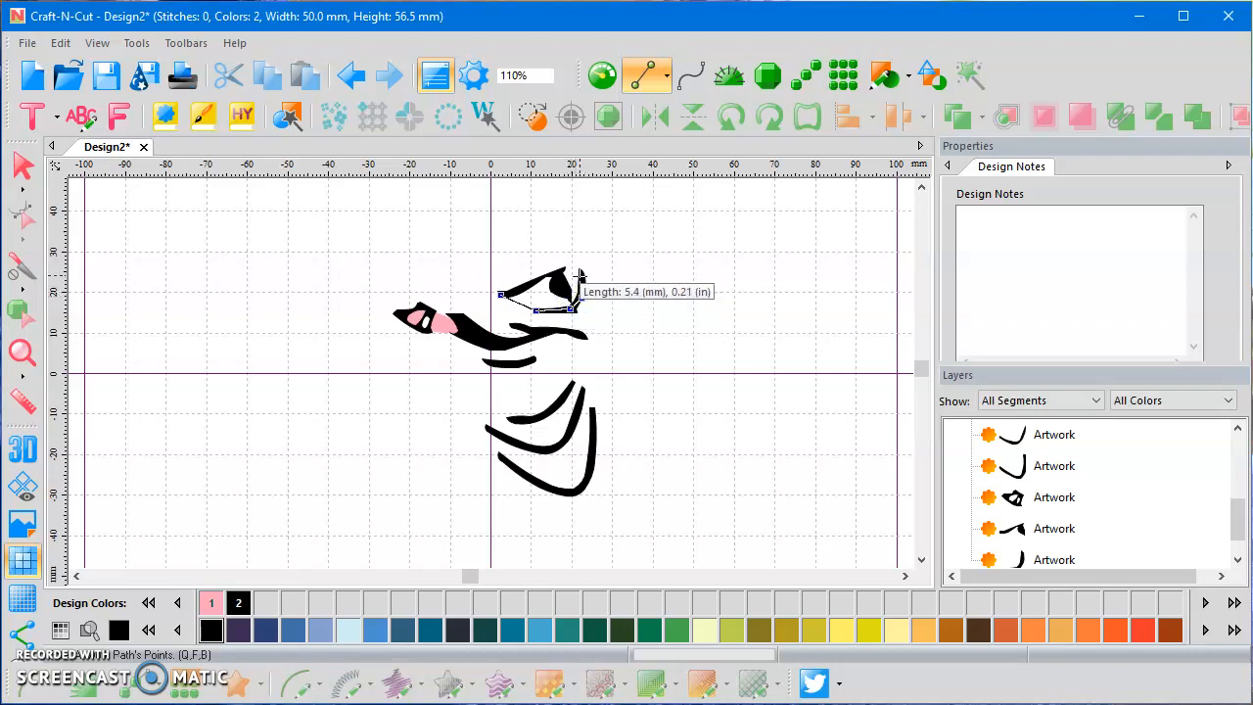
{"action": "left_click", "coordinate": [581, 284]}
{"action": "left_click", "coordinate": [579, 262]}
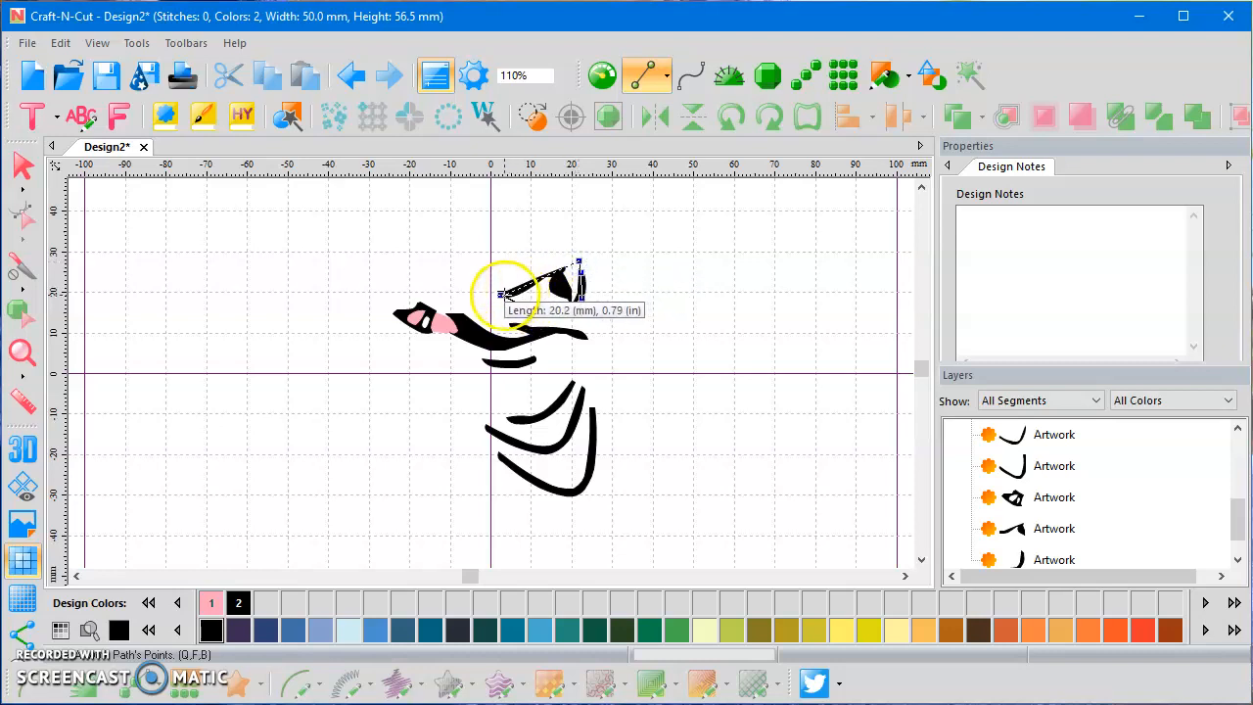
{"action": "left_click", "coordinate": [500, 293]}
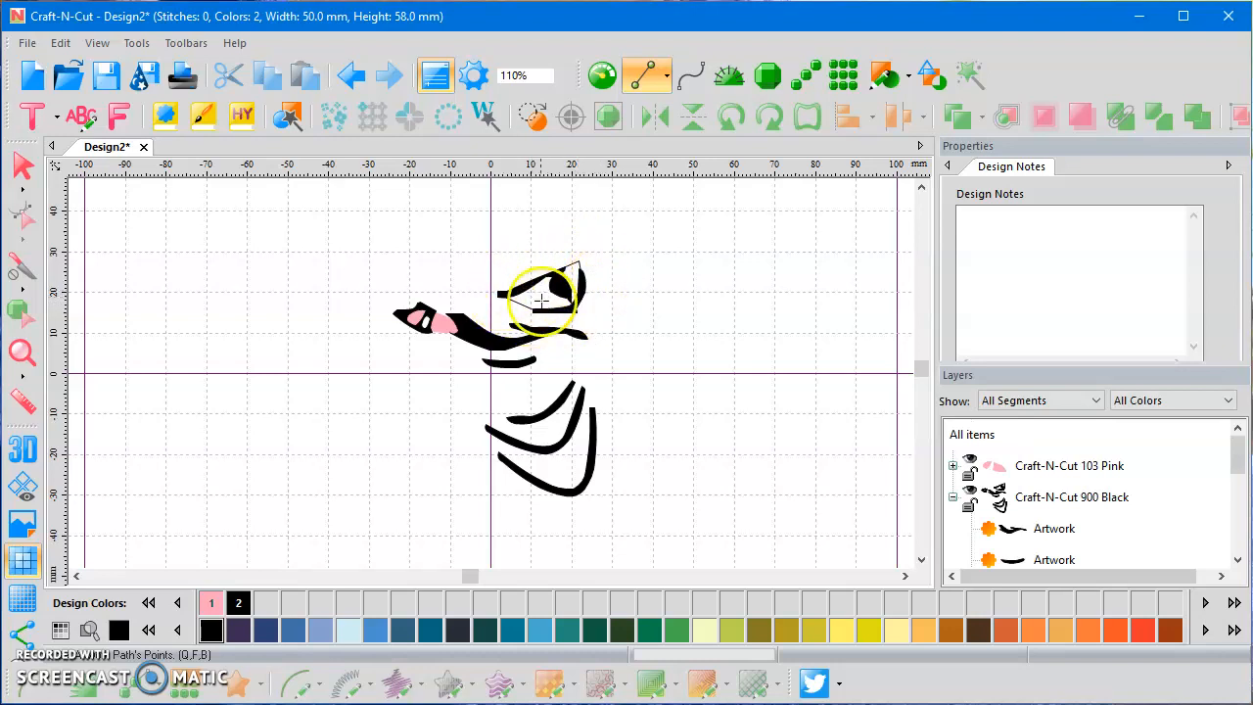
- Give the new eye outline a solid fill in Craft-N-Cut Cockatoo (542) and reorder its color layer before the black one
{"action": "left_click_drag", "start_coordinate": [1233, 450], "coordinate": [1222, 532]}
{"action": "left_click", "coordinate": [1062, 529]}
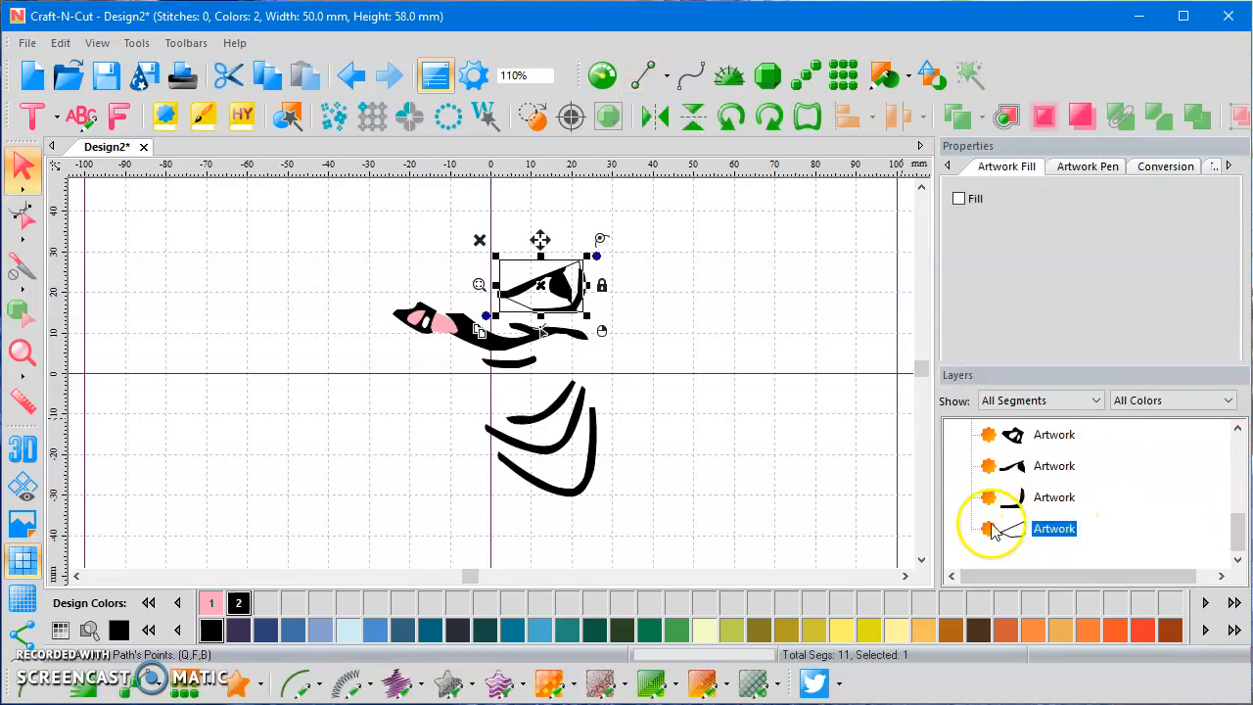
{"action": "left_click", "coordinate": [844, 630]}
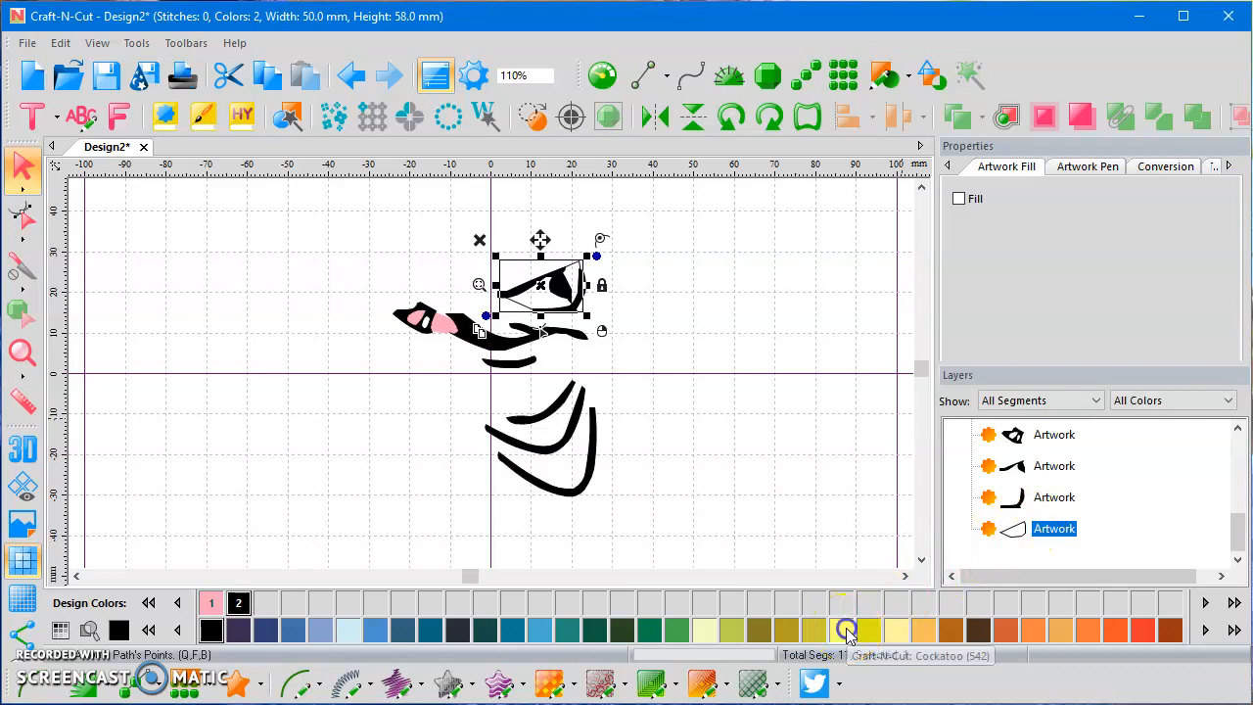
{"action": "left_click", "coordinate": [959, 200]}
{"action": "left_click", "coordinate": [1151, 200]}
{"action": "left_click", "coordinate": [1153, 323]}
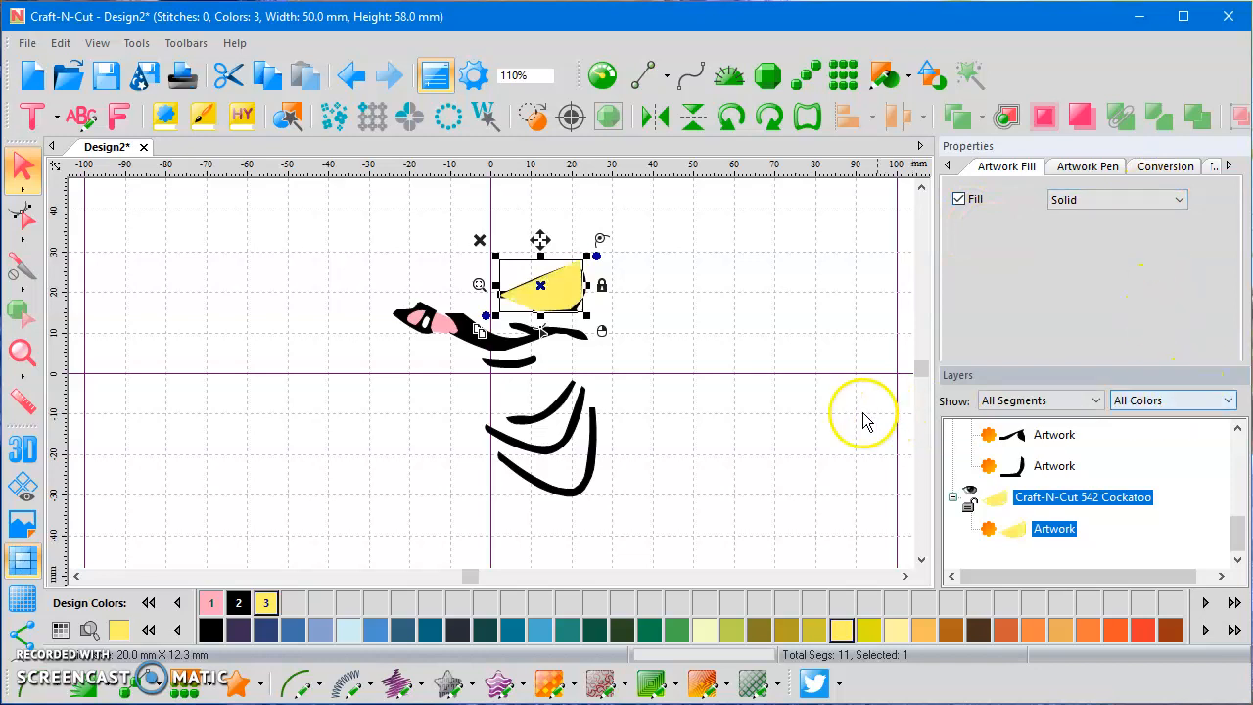
{"action": "left_click_drag", "start_coordinate": [1067, 502], "coordinate": [974, 485]}
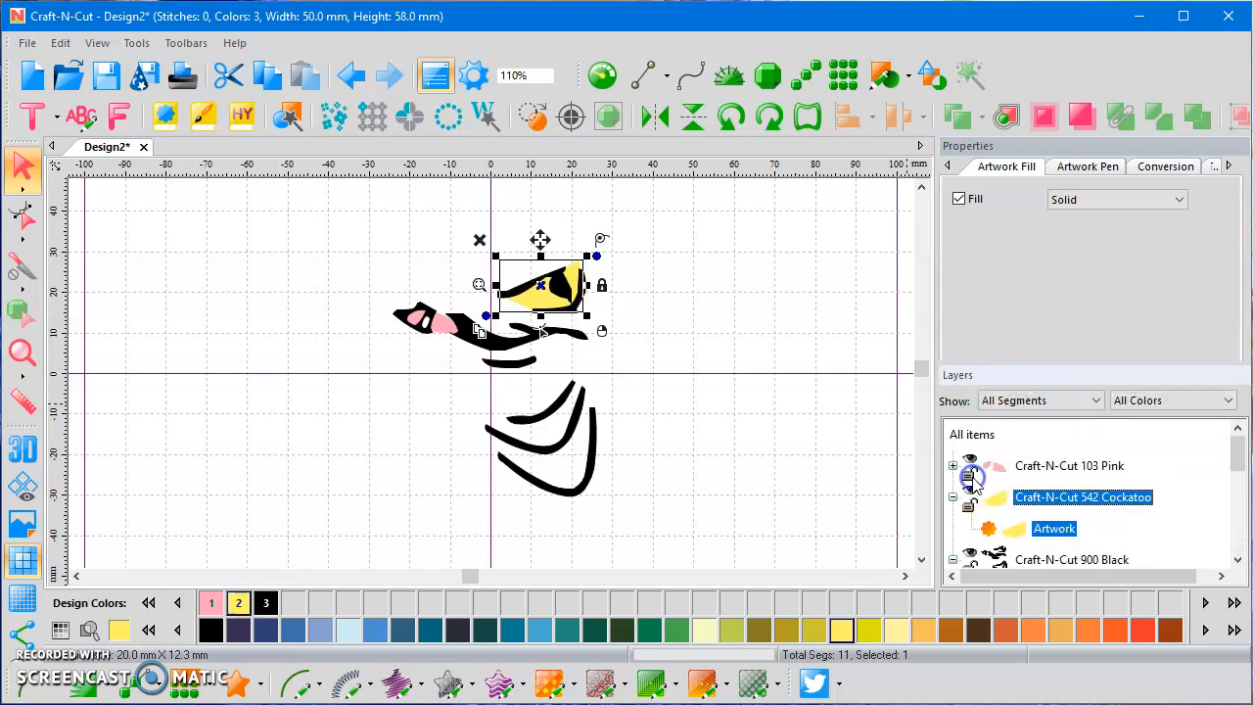
{"action": "left_click", "coordinate": [749, 490]}
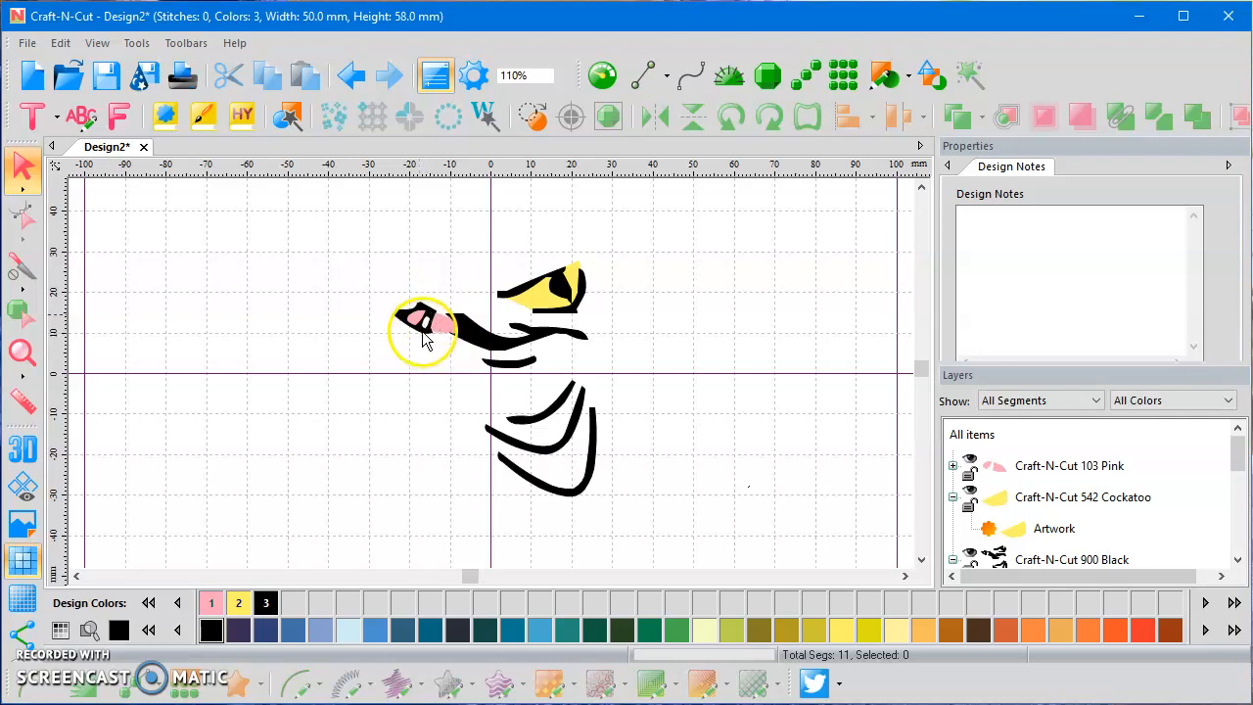
- Draw a small closed line shape over the white gap between the two pink pieces at the mouth tip
{"action": "left_click", "coordinate": [641, 75]}
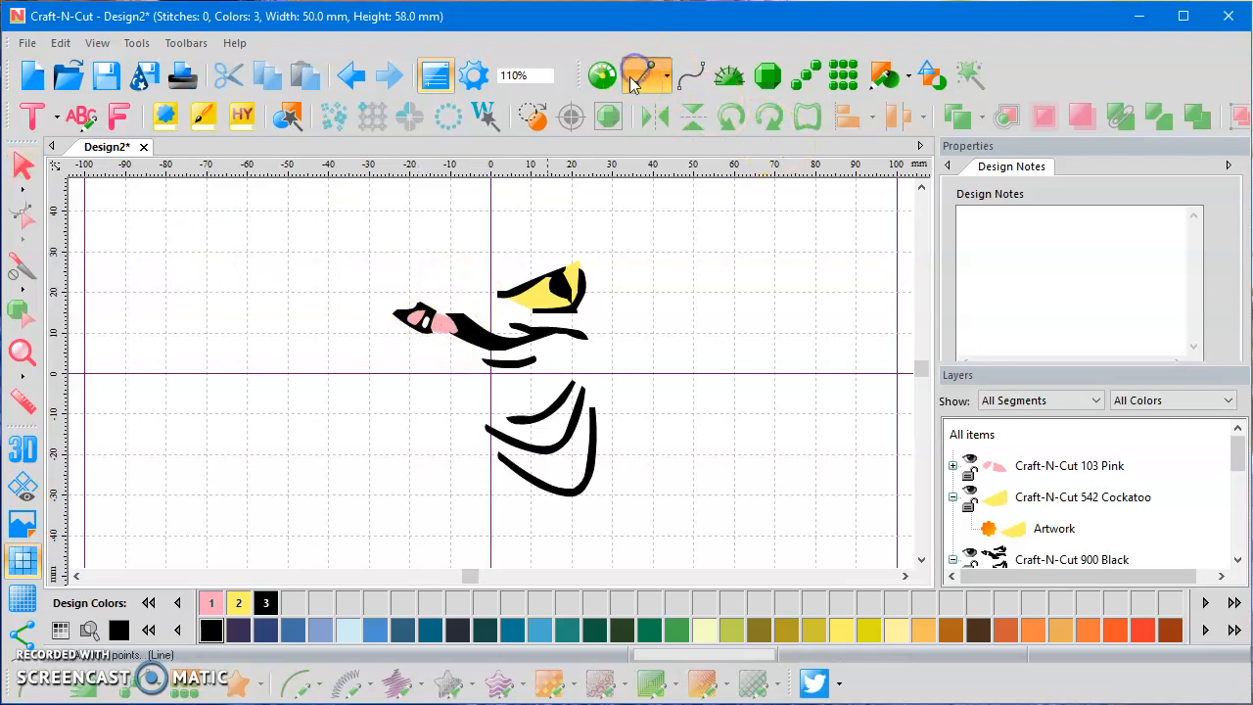
{"action": "left_click", "coordinate": [418, 329]}
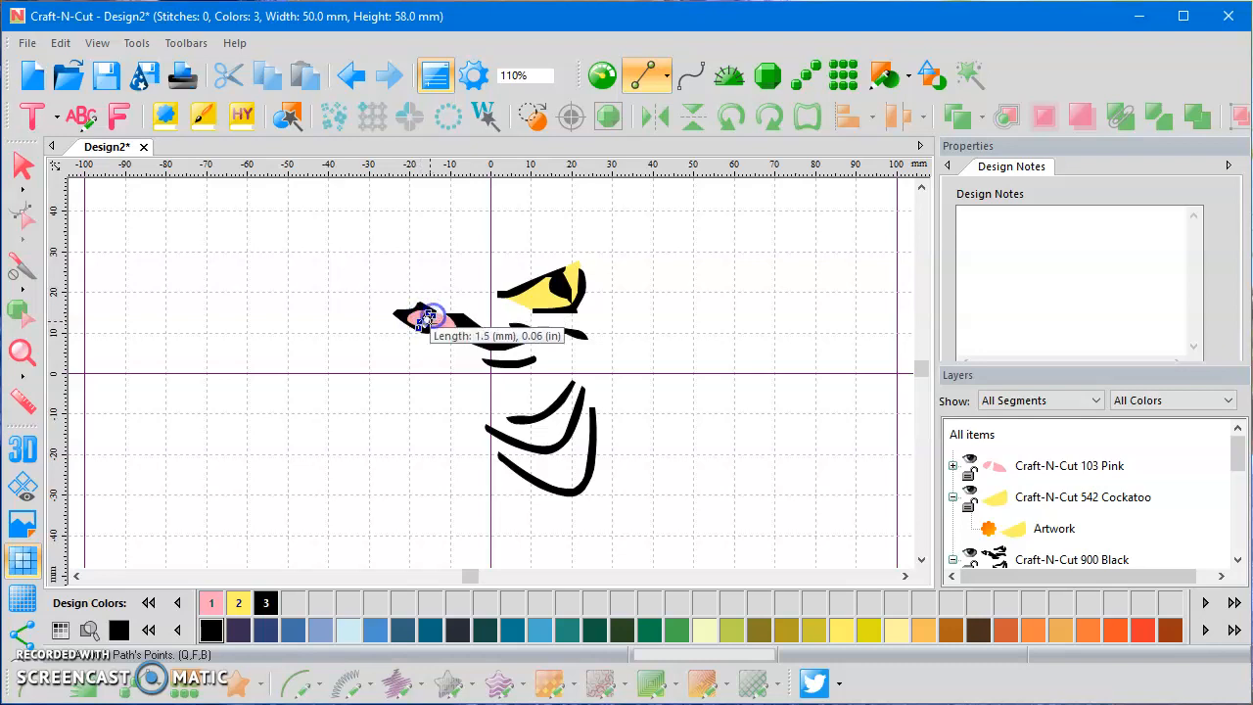
{"action": "left_click", "coordinate": [419, 328]}
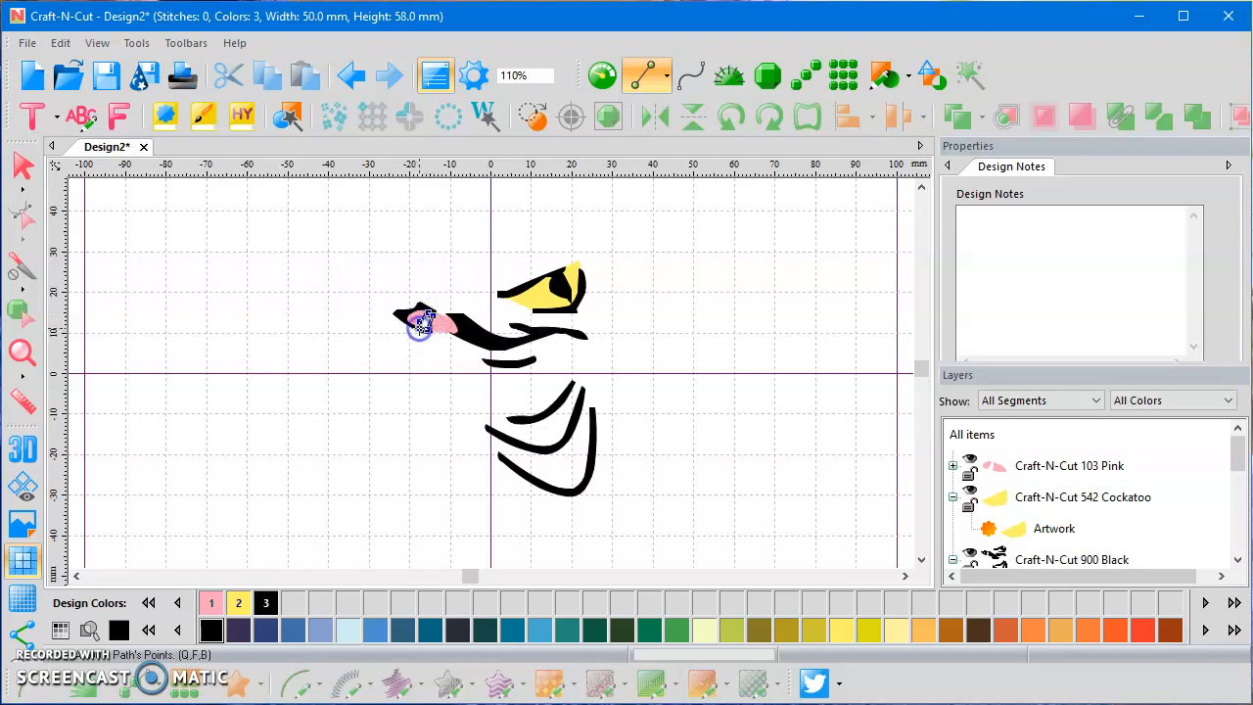
- Color the small mouth-tip shape Craft-N-Cut Columbia Blue (363) and give it a solid fill
{"action": "left_click_drag", "start_coordinate": [1241, 478], "coordinate": [1236, 538]}
{"action": "left_click", "coordinate": [1042, 528]}
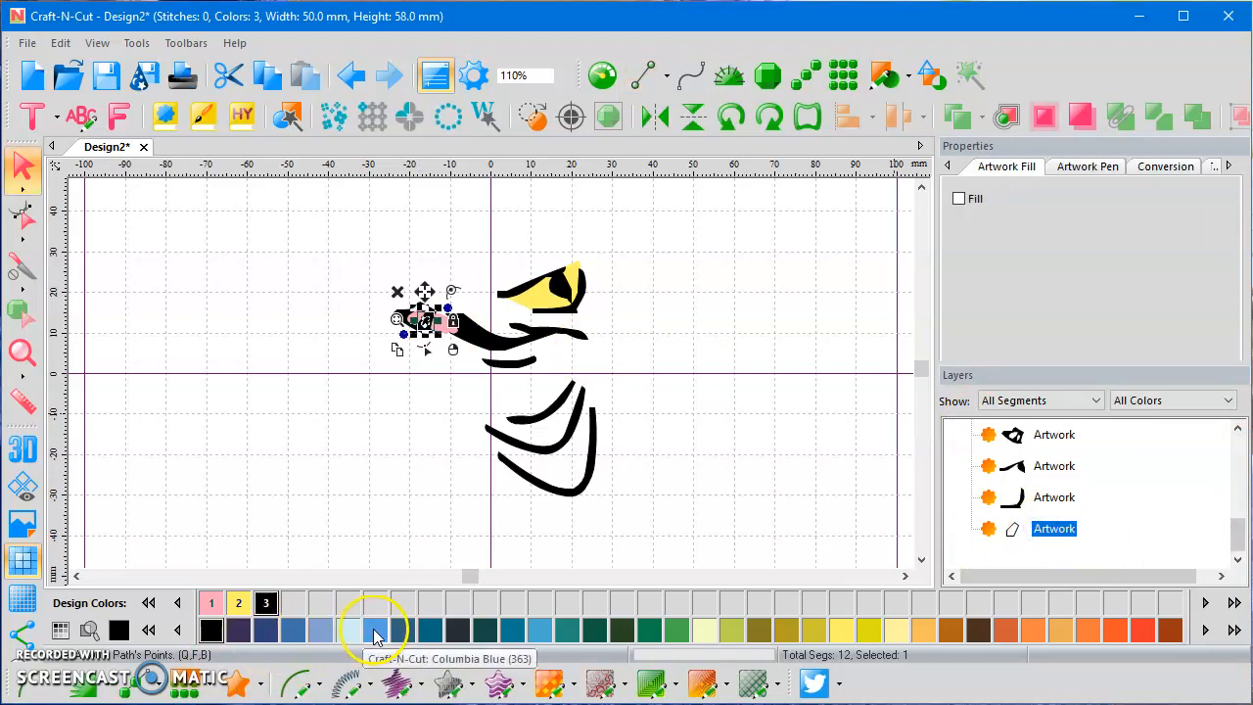
{"action": "left_click", "coordinate": [375, 631]}
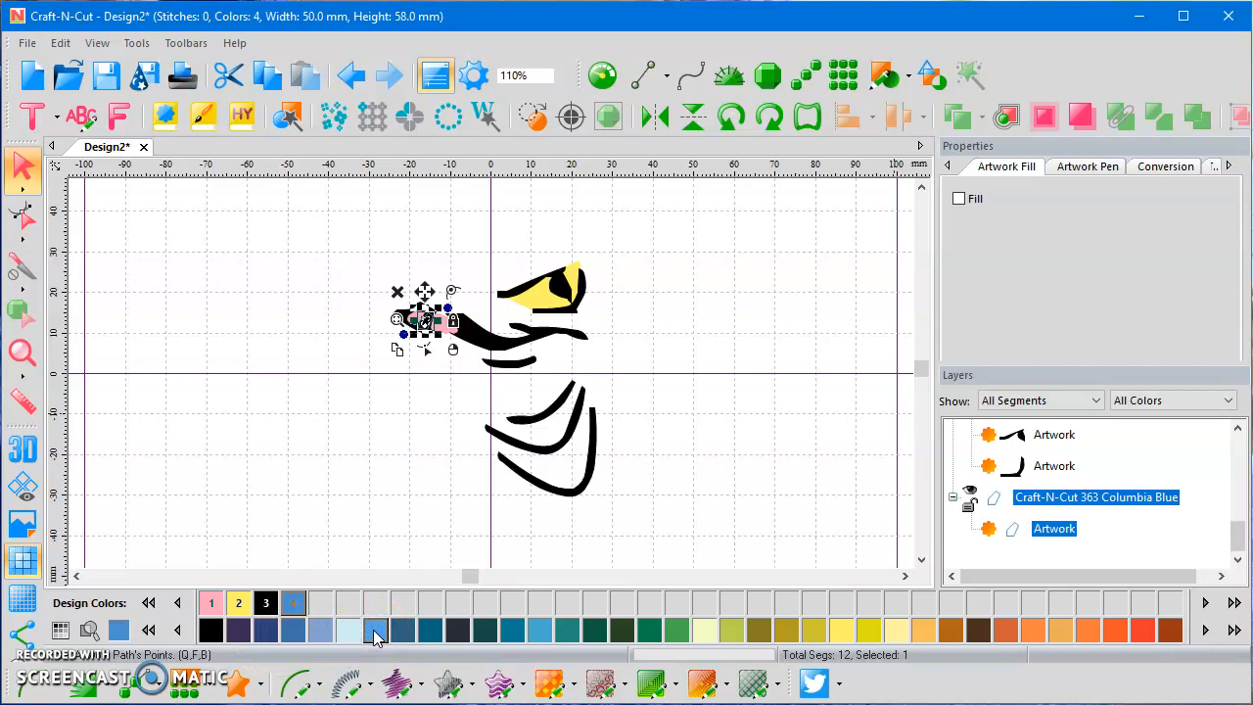
{"action": "left_click", "coordinate": [958, 199]}
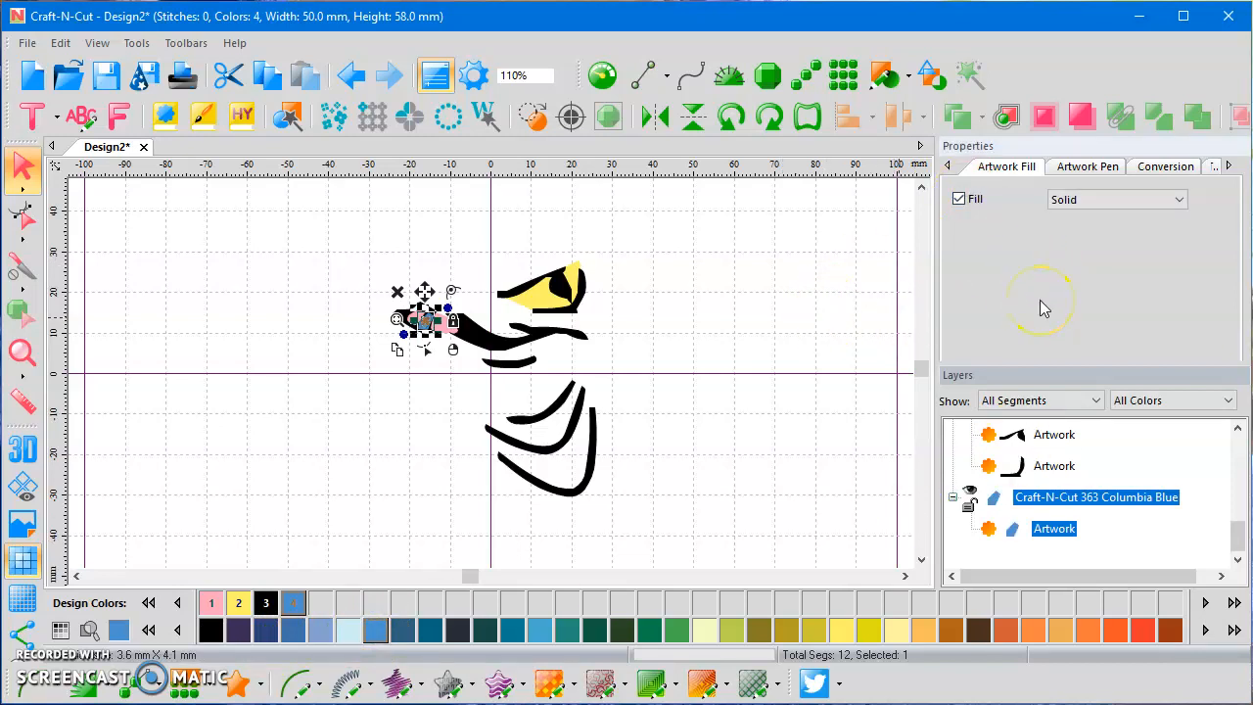
{"action": "right_click", "coordinate": [769, 383]}
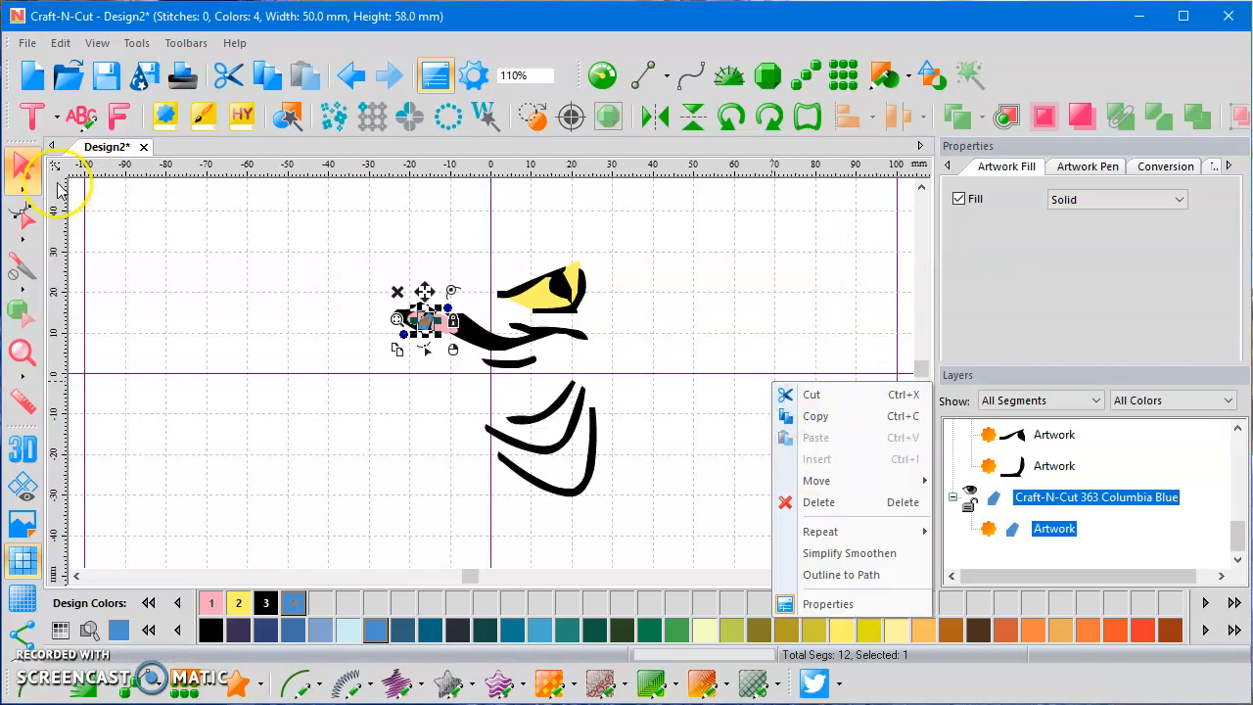
{"action": "left_click", "coordinate": [206, 258]}
- Reorder the Craft-N-Cut 363 Columbia Blue layer to the start of the layer list, ahead of Pink, and clear the selection
{"action": "left_click", "coordinate": [417, 325]}
{"action": "left_click", "coordinate": [1099, 501]}
{"action": "left_click_drag", "start_coordinate": [1103, 497], "coordinate": [979, 448]}
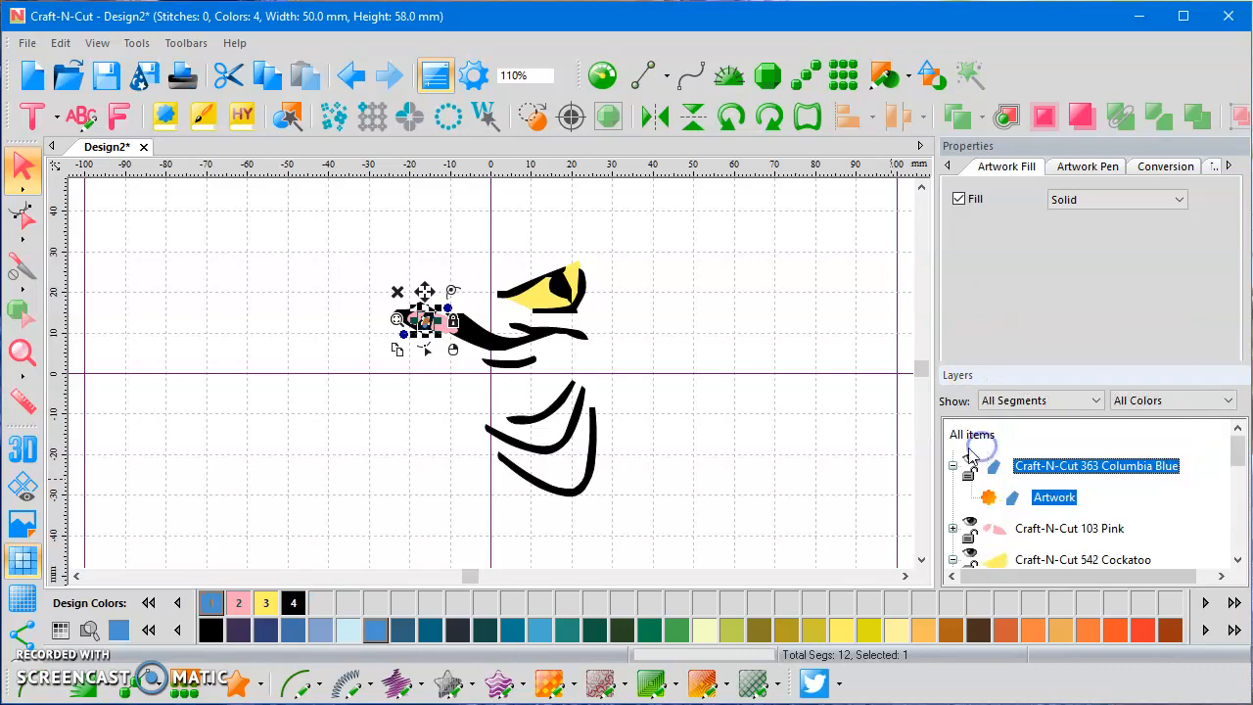
{"action": "left_click", "coordinate": [729, 485]}
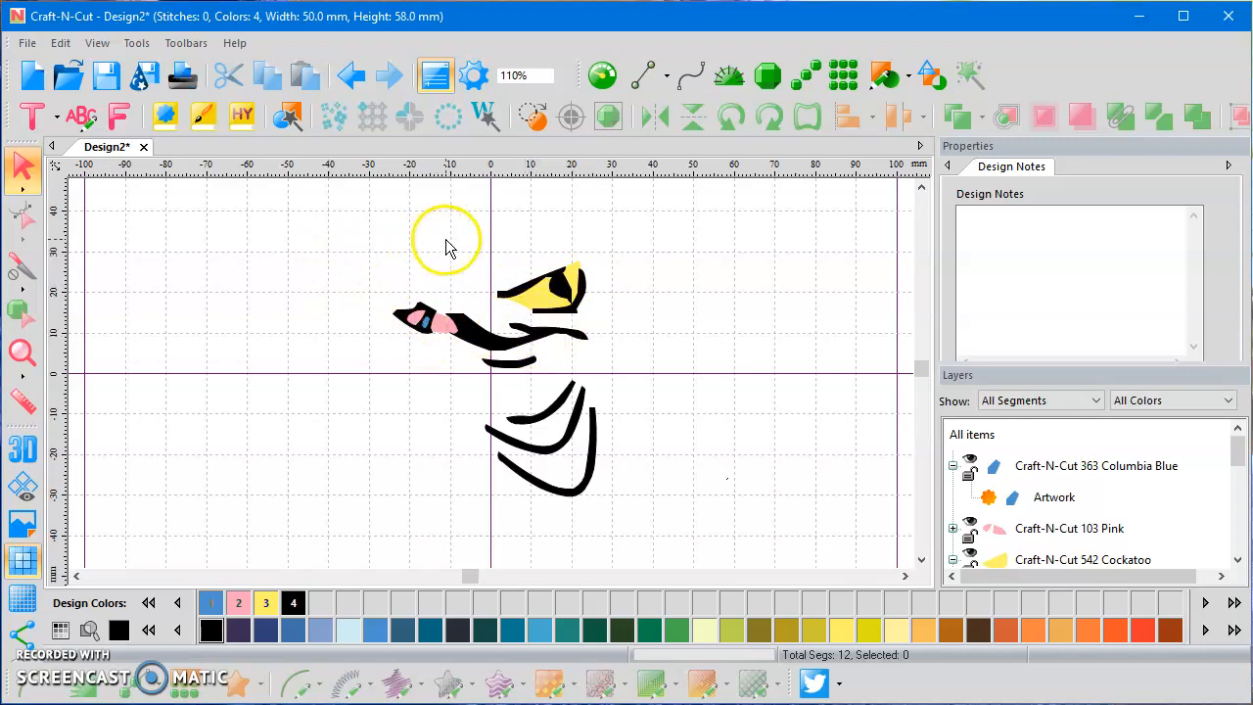
- Collapse the Columbia Blue, Cockatoo and Black color groups so the layer list shows only the four colors
{"action": "left_click", "coordinate": [370, 245]}
{"action": "left_click_drag", "start_coordinate": [370, 245], "coordinate": [688, 536]}
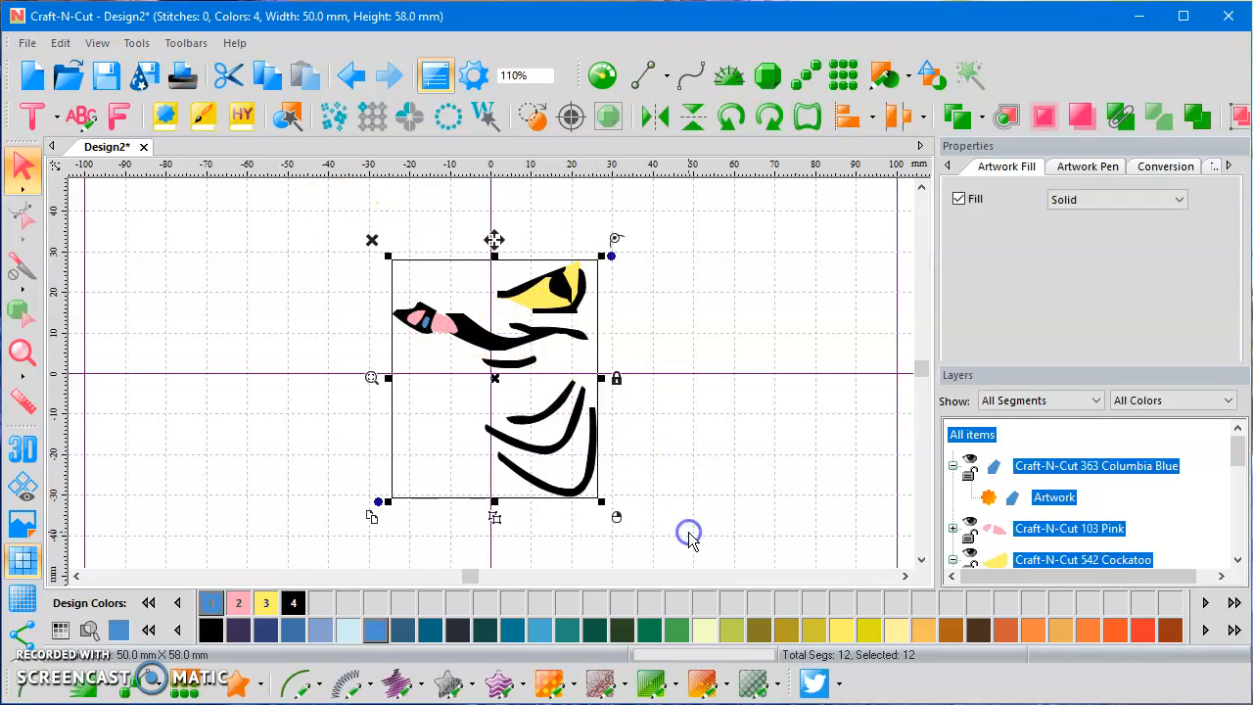
{"action": "left_click", "coordinate": [947, 470]}
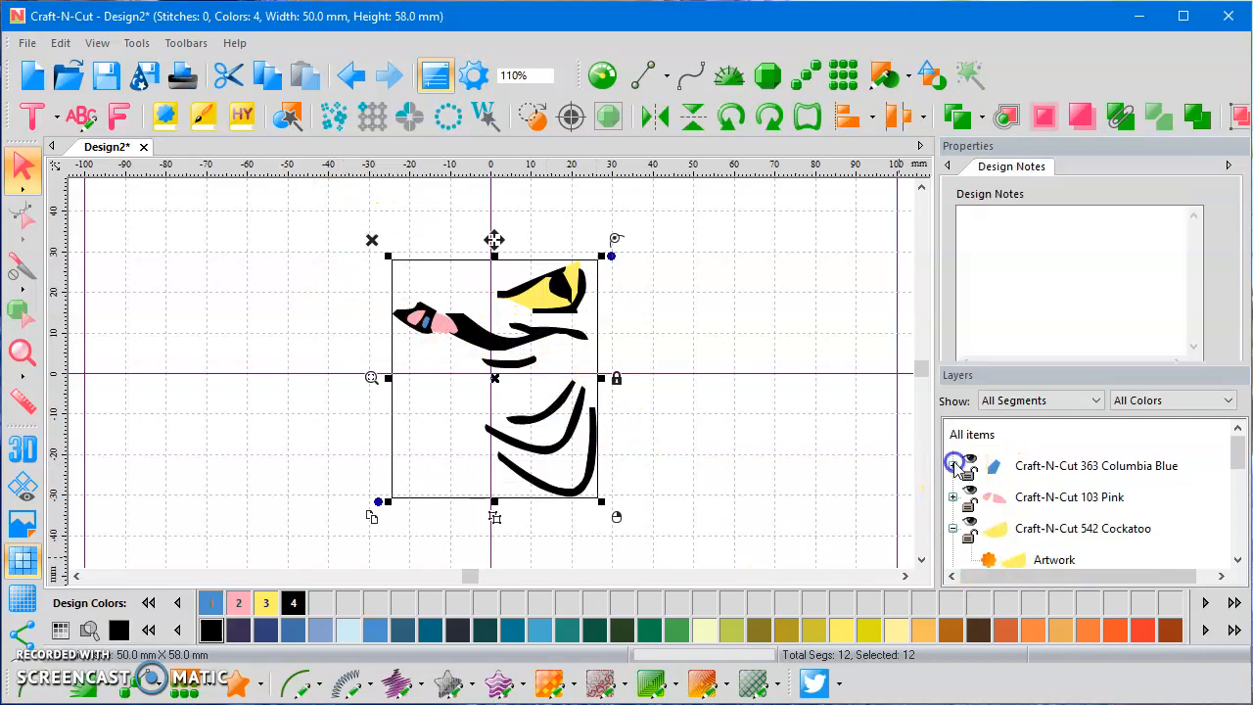
{"action": "left_click_drag", "start_coordinate": [1239, 458], "coordinate": [1239, 468]}
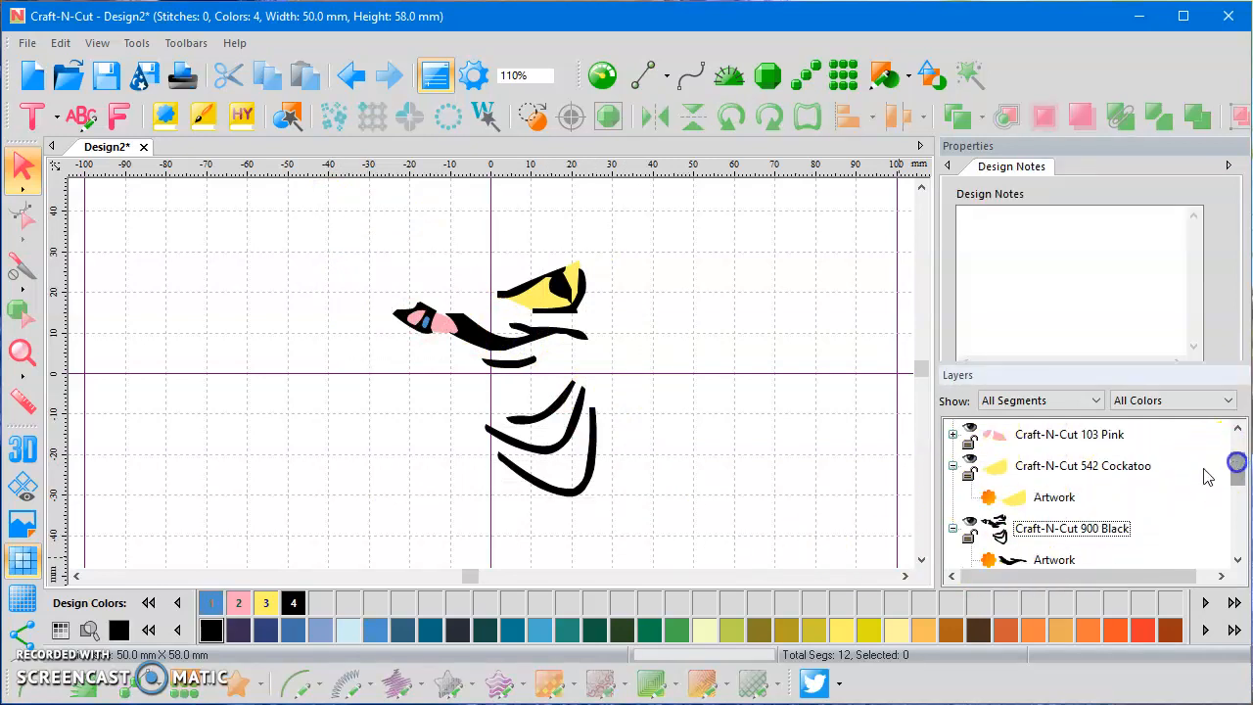
{"action": "left_click", "coordinate": [951, 466]}
{"action": "left_click", "coordinate": [953, 497]}
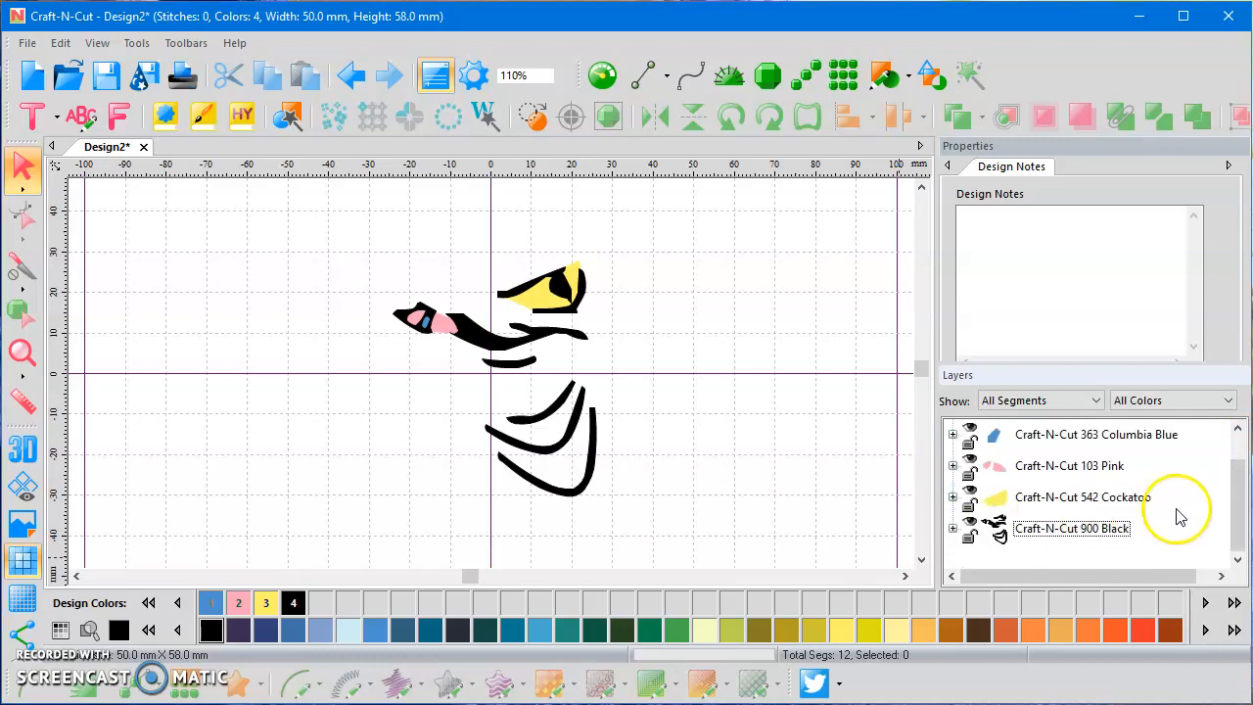
{"action": "left_click_drag", "start_coordinate": [1231, 516], "coordinate": [1233, 460]}
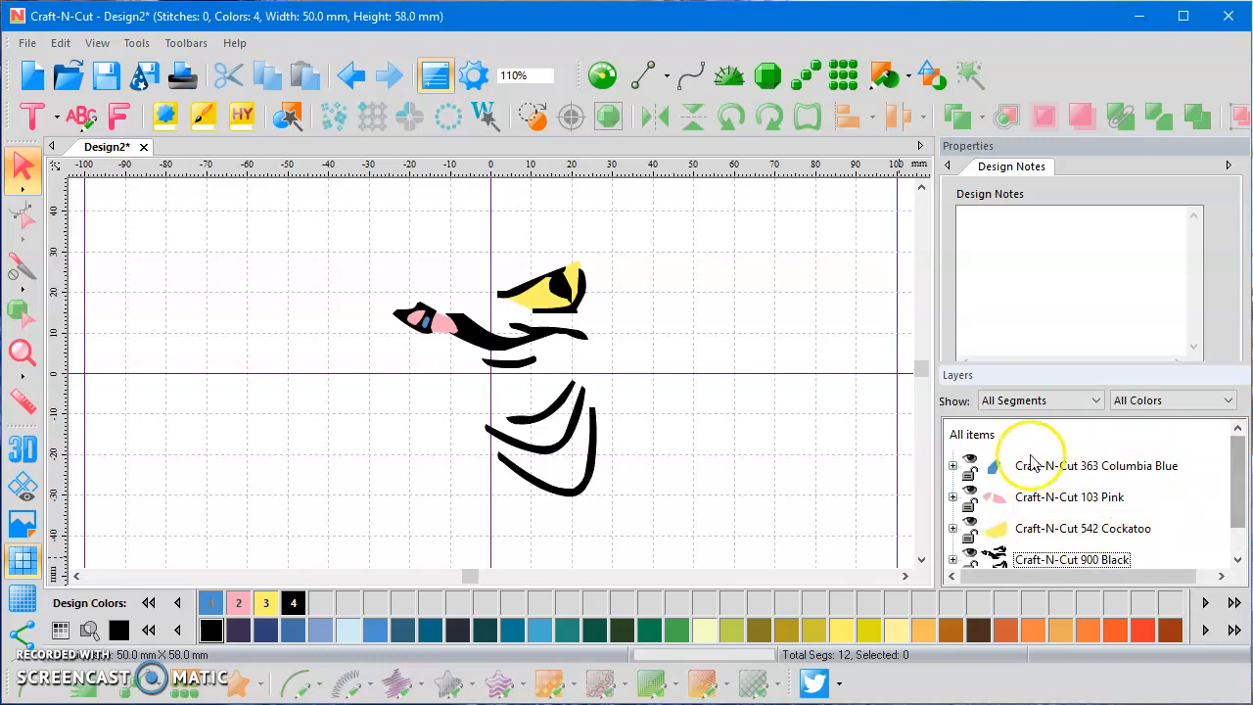
- Add layered vinyl registration marks to all items, positioned Top with 5.0 mm size and 5.0 mm spacing
{"action": "left_click", "coordinate": [971, 438]}
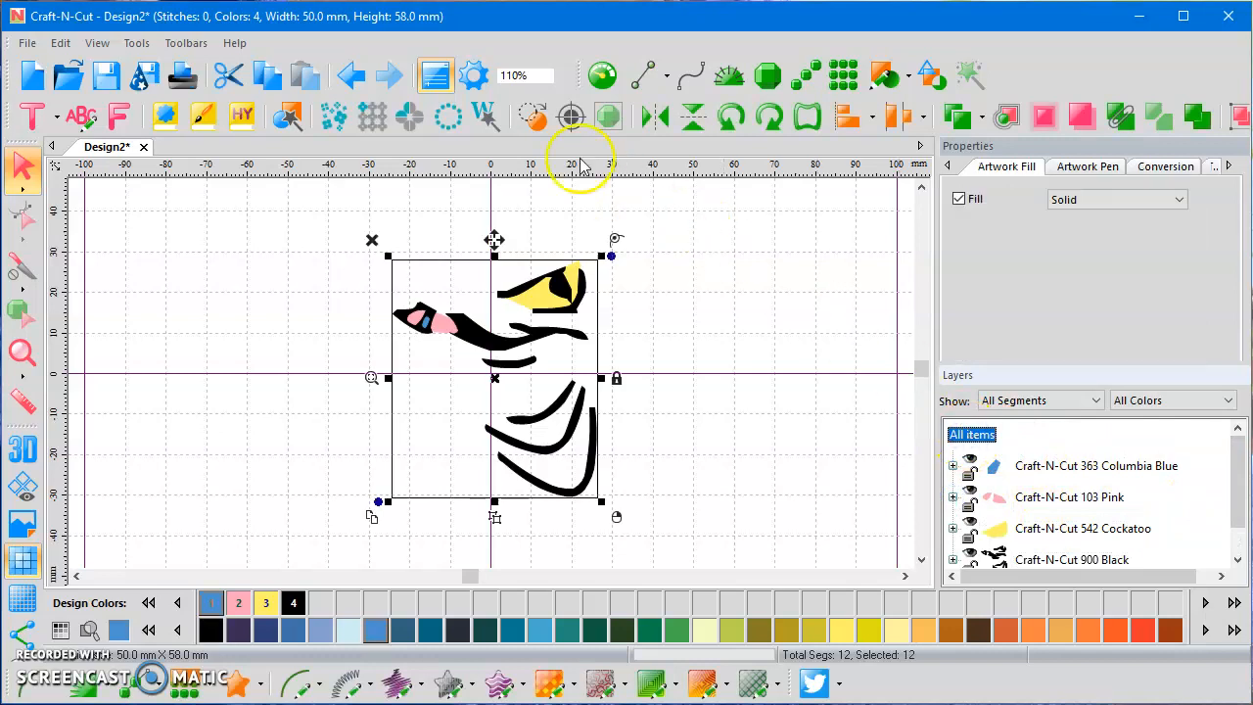
{"action": "left_click", "coordinate": [570, 117]}
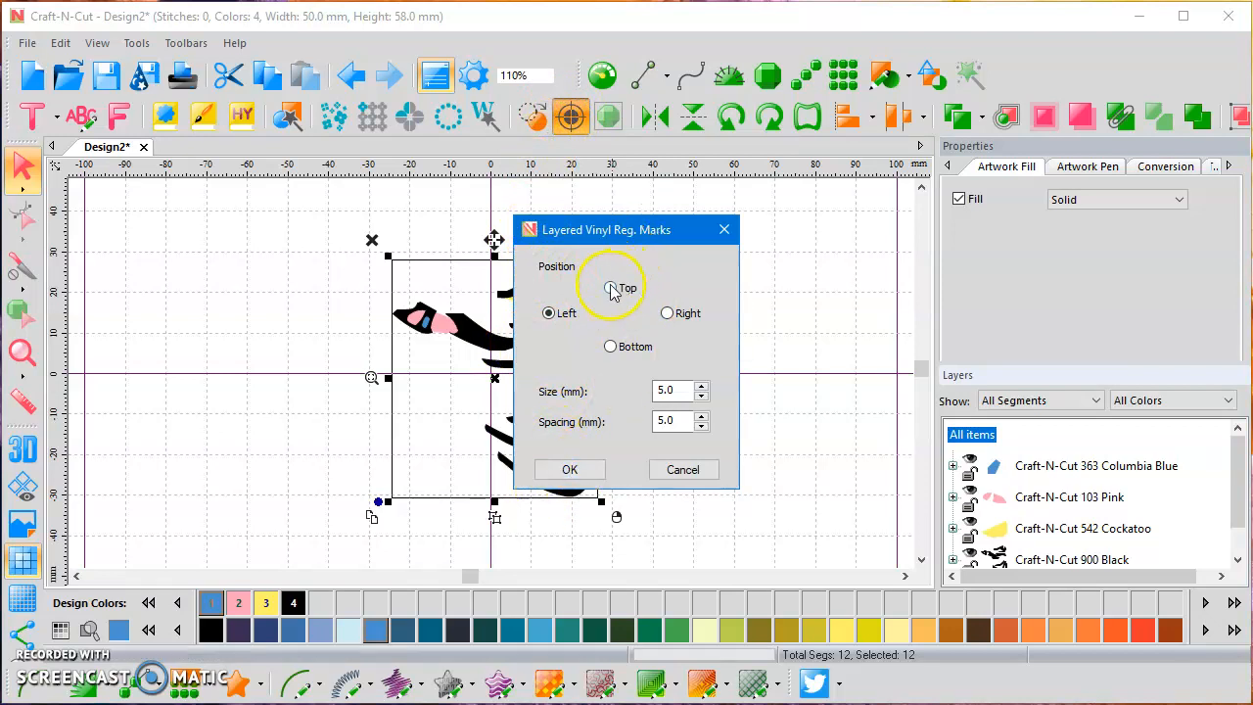
{"action": "left_click", "coordinate": [570, 470]}
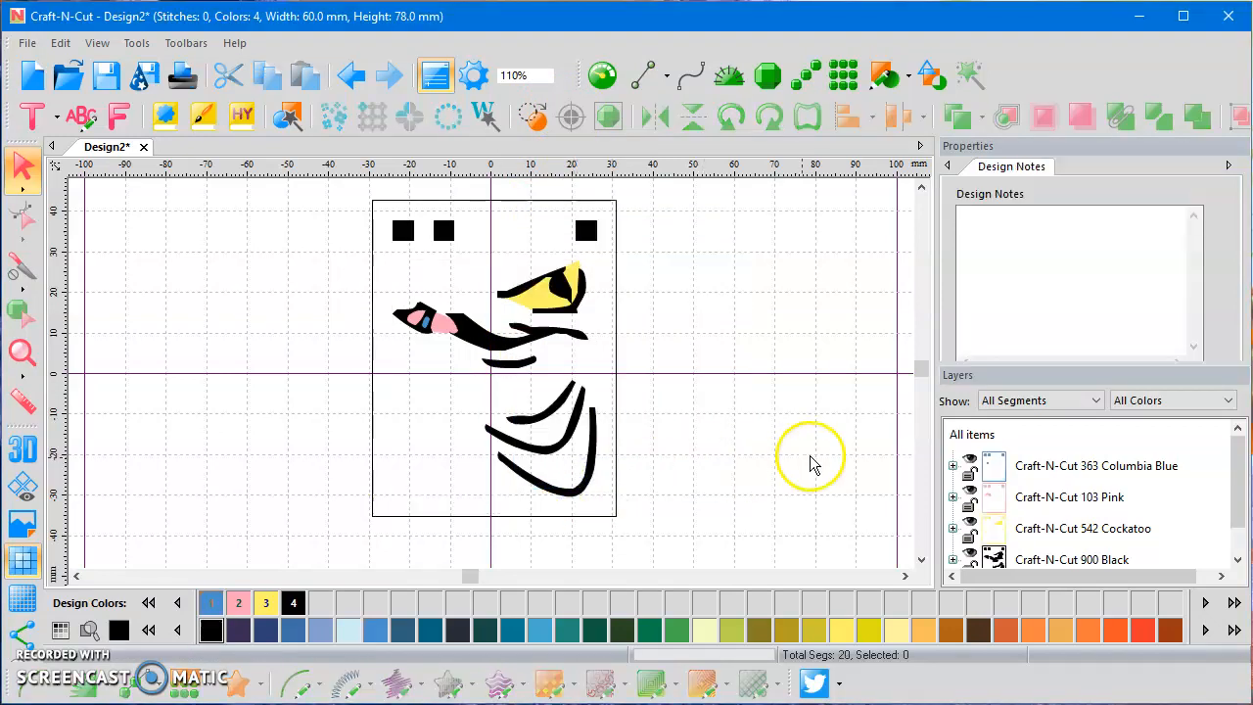
- Hide all four color layers: Columbia Blue, Pink, Cockatoo and Black
{"action": "left_click", "coordinate": [973, 466]}
{"action": "left_click", "coordinate": [969, 489]}
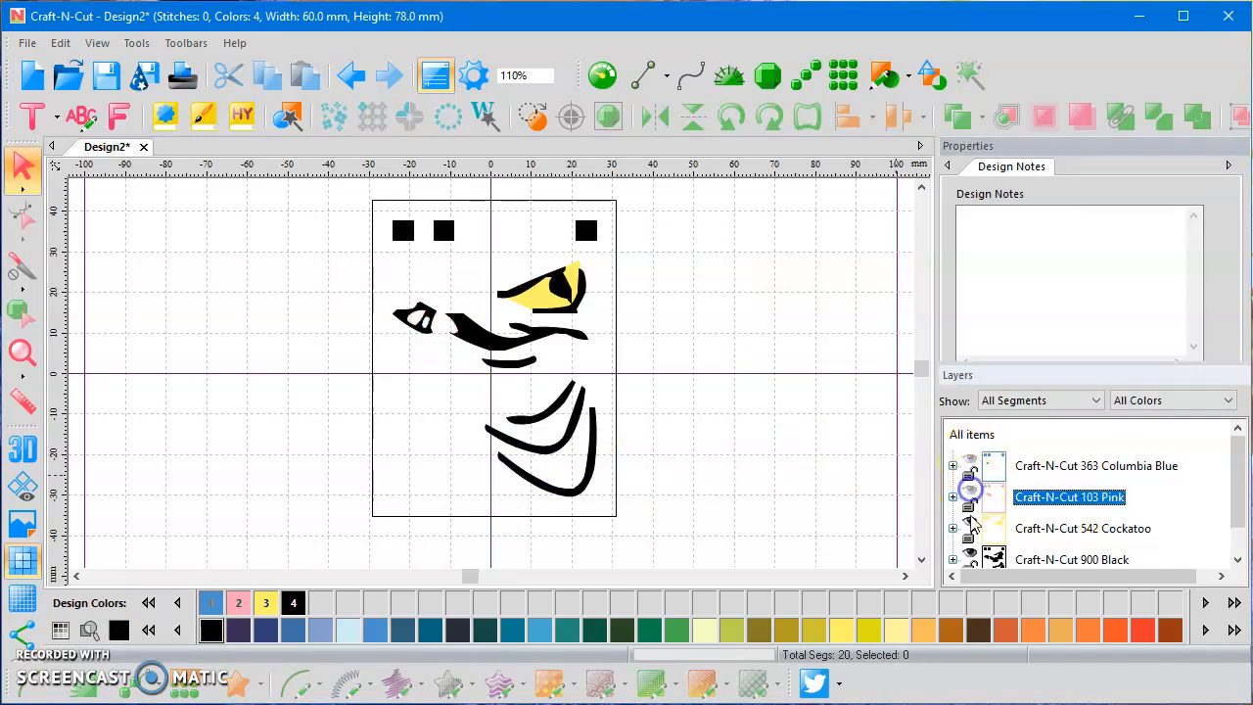
{"action": "left_click", "coordinate": [969, 521]}
{"action": "left_click", "coordinate": [968, 554]}
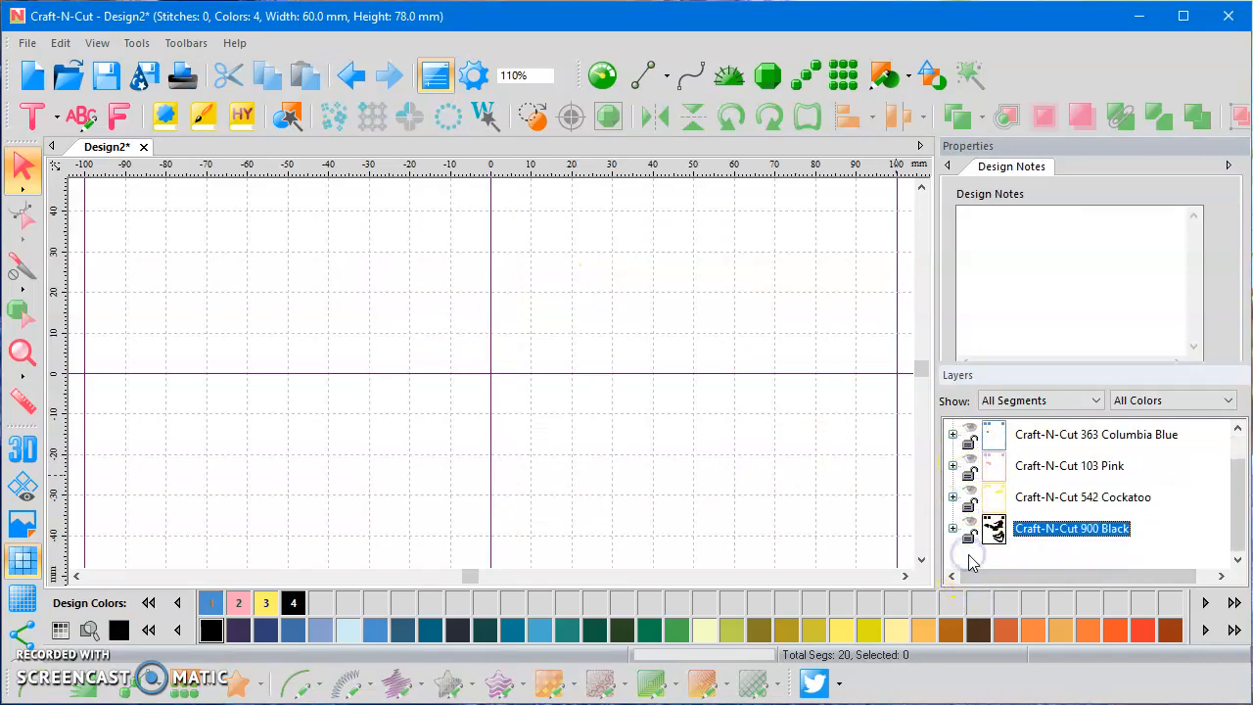
- Show the Columbia Blue, Pink, Cockatoo and Black layers again one by one to examine how the vinyl layers stack
{"action": "left_click_drag", "start_coordinate": [1230, 503], "coordinate": [1233, 452]}
{"action": "left_click", "coordinate": [971, 460]}
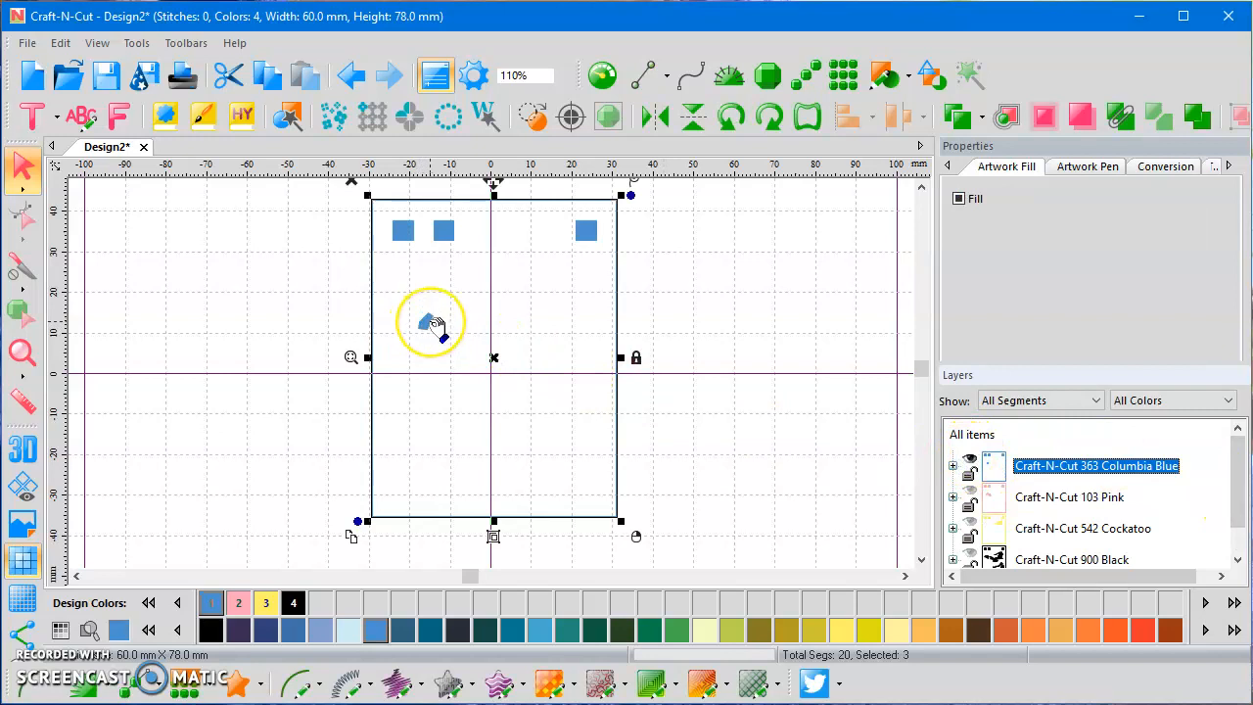
{"action": "left_click", "coordinate": [971, 496]}
{"action": "left_click", "coordinate": [971, 496]}
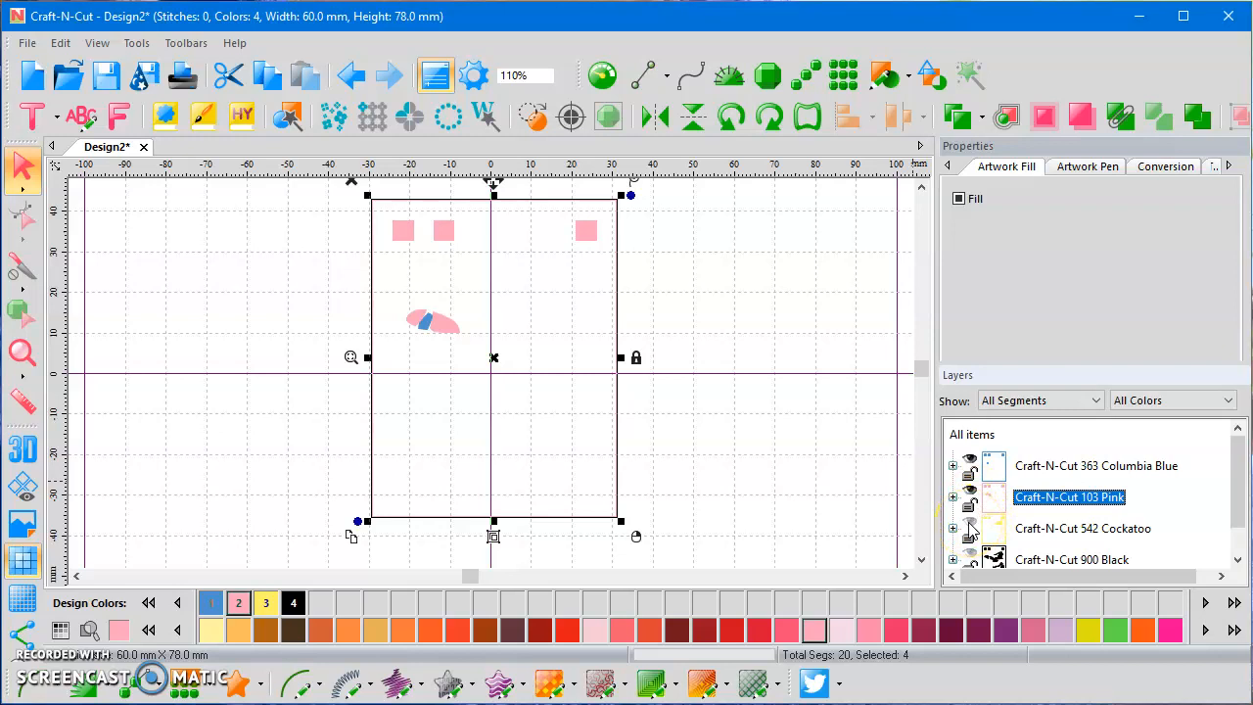
{"action": "left_click", "coordinate": [970, 528]}
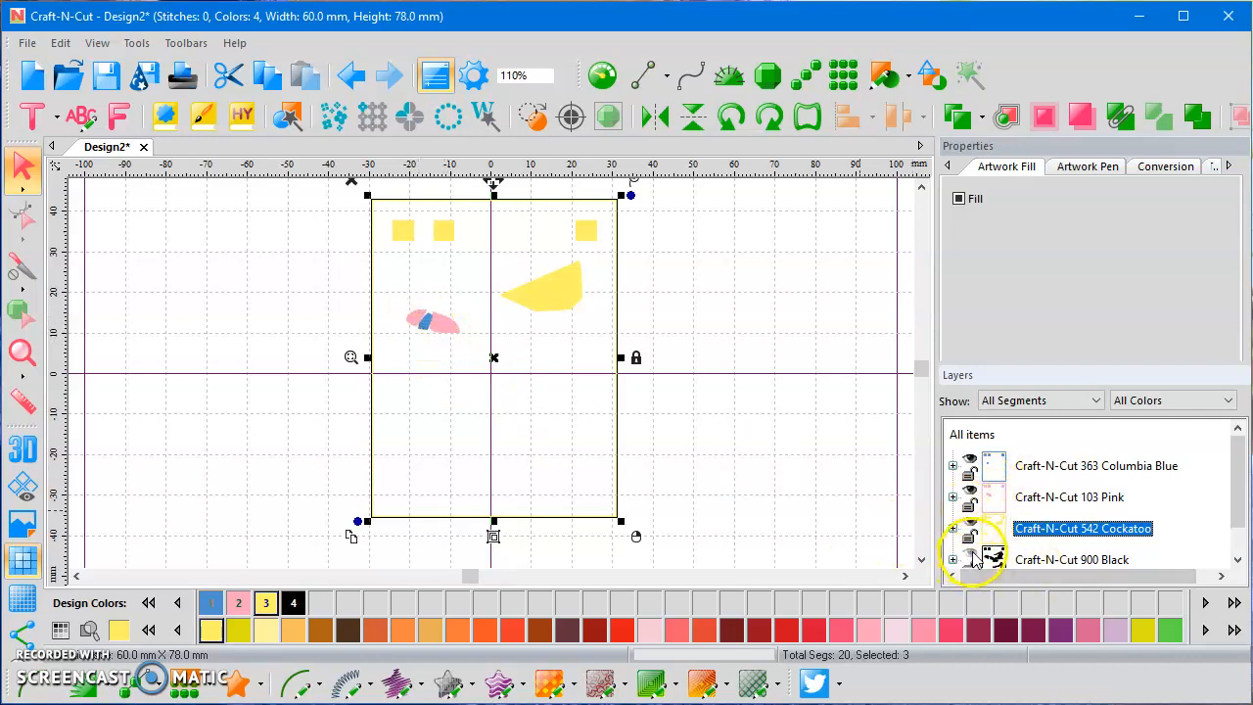
{"action": "left_click", "coordinate": [1018, 559]}
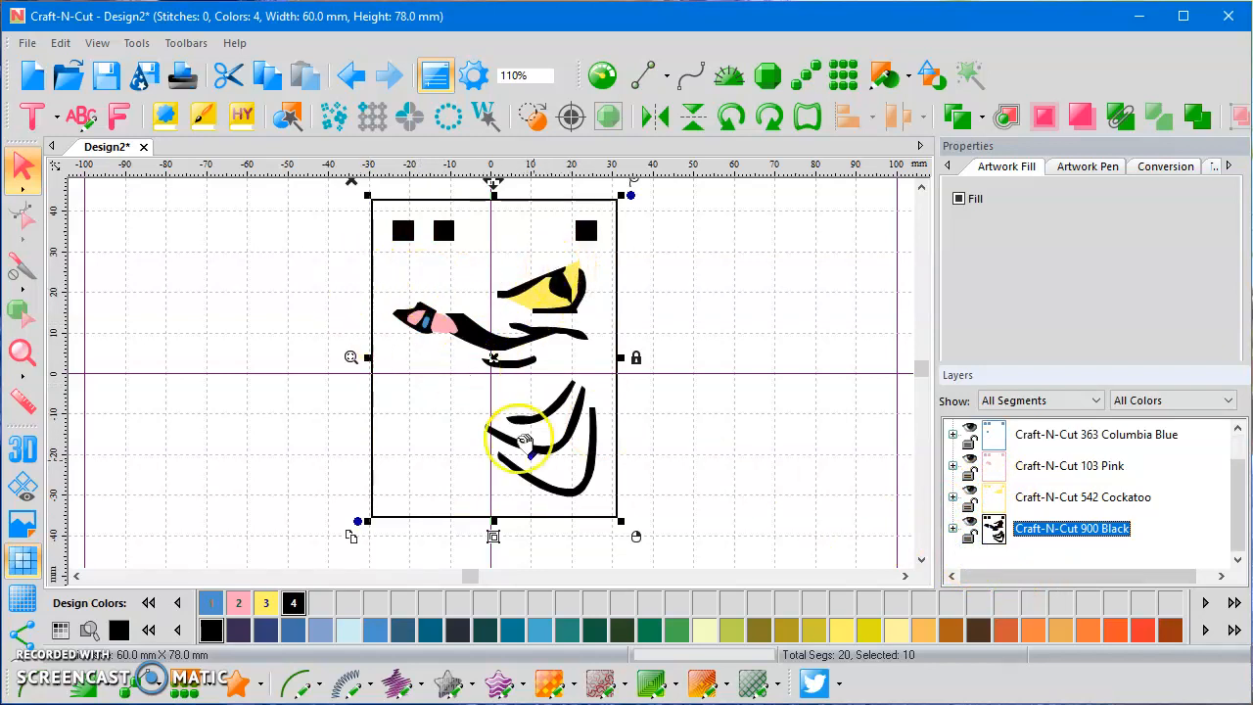